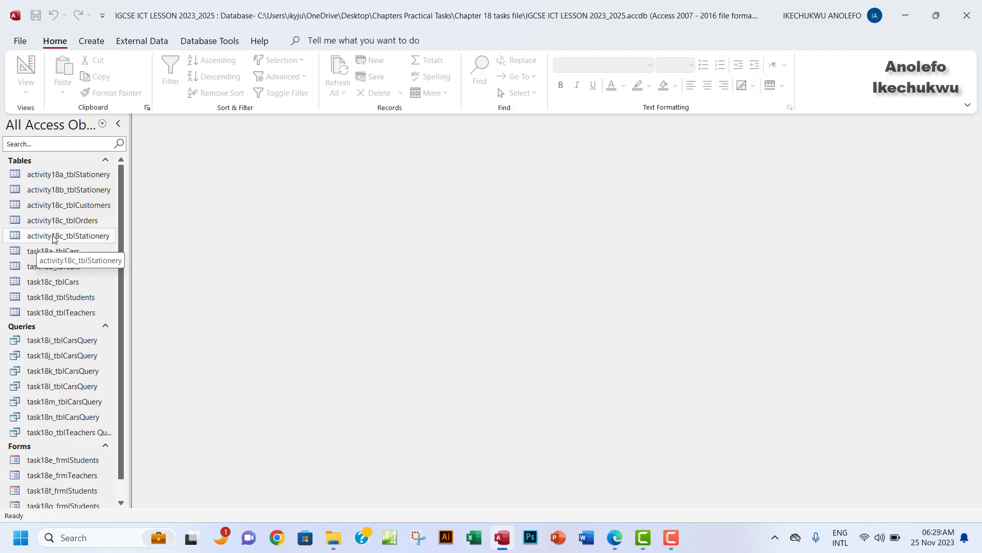
Open the activity18c_tblStationery table to view its fields and records, and close it.
{"action": "double_click", "coordinate": [54, 236]}
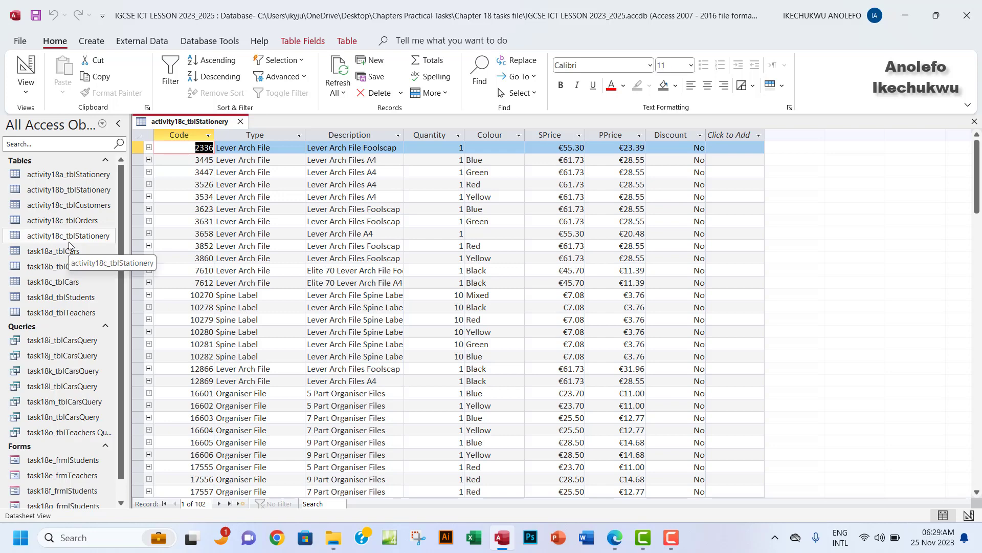
{"action": "left_click", "coordinate": [973, 124]}
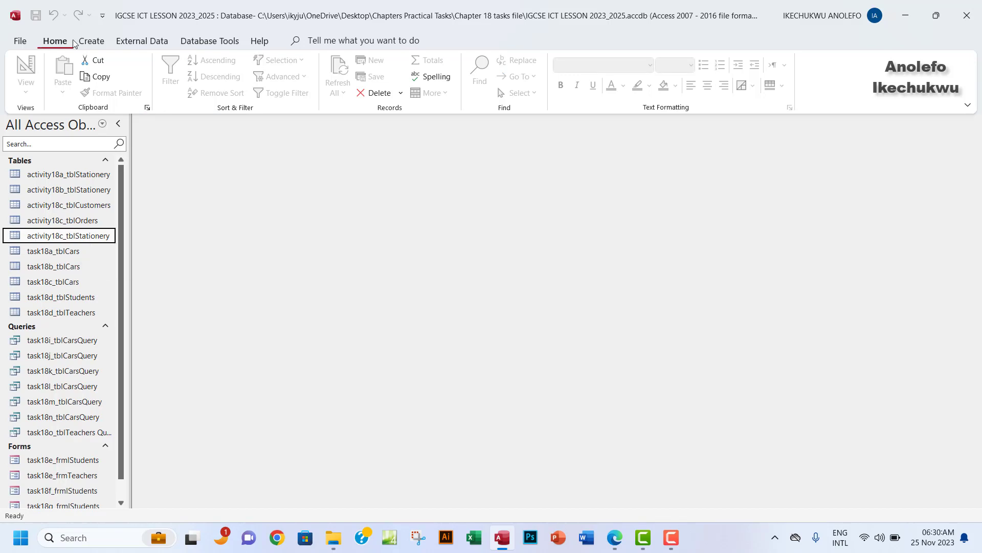
Start a Simple Query Wizard query on activity18c_tblStationery that includes every field except PPrice.
{"action": "left_click", "coordinate": [91, 41]}
{"action": "left_click", "coordinate": [186, 85]}
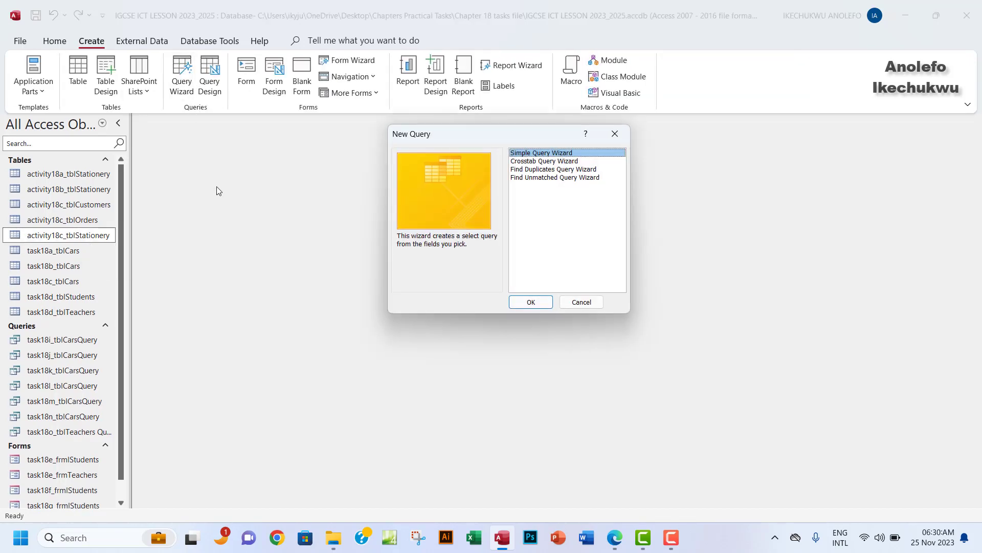
{"action": "left_click", "coordinate": [531, 301]}
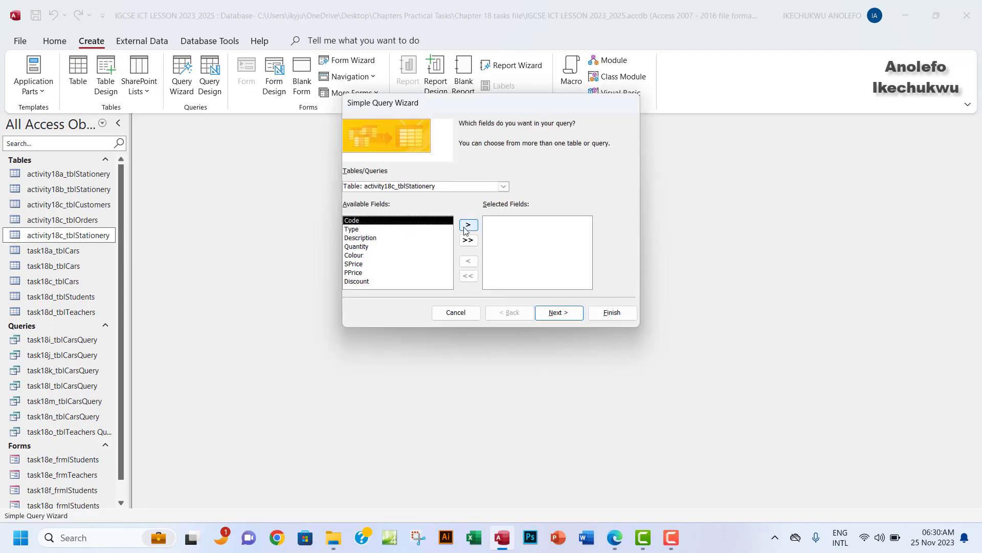
{"action": "left_click", "coordinate": [468, 239]}
{"action": "left_click", "coordinate": [507, 222]}
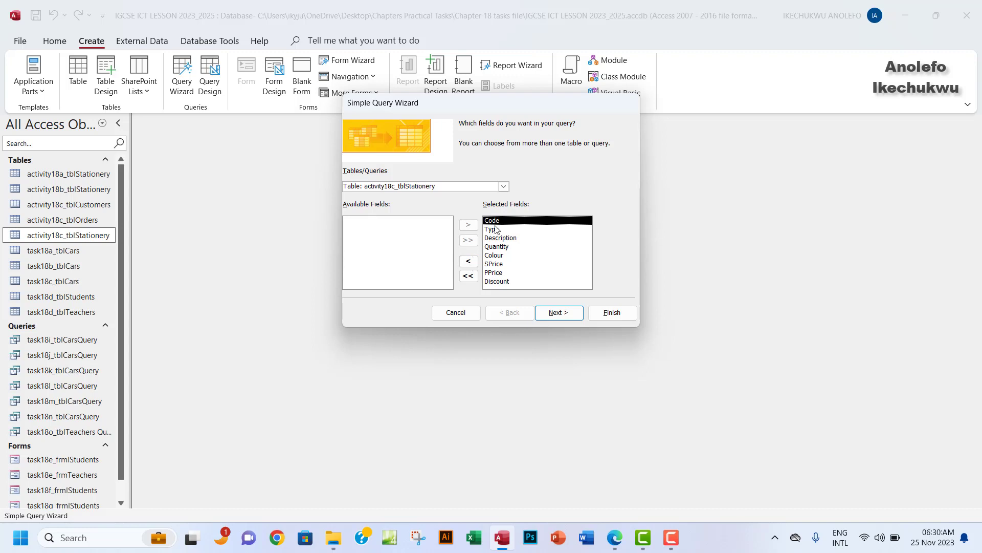
{"action": "left_click", "coordinate": [499, 272]}
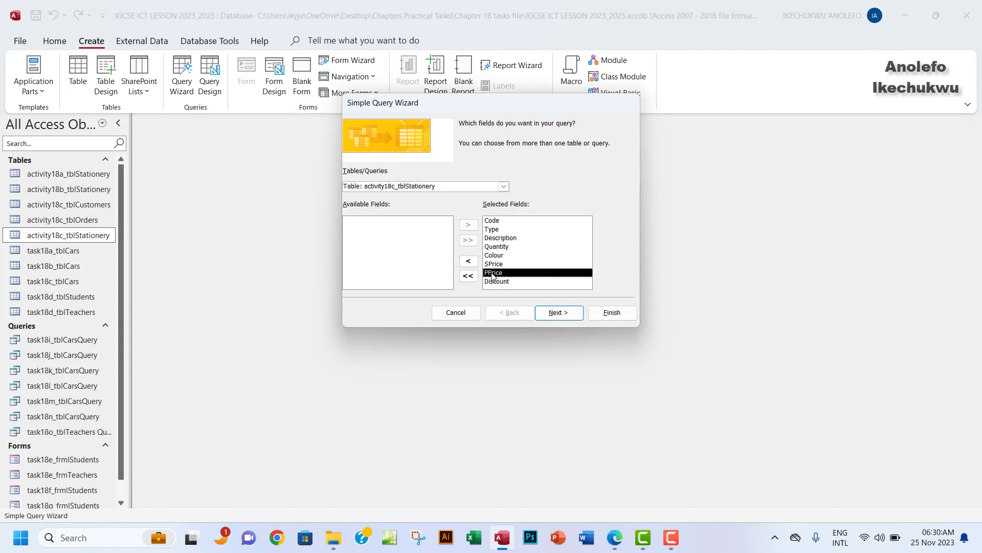
{"action": "left_click", "coordinate": [468, 261]}
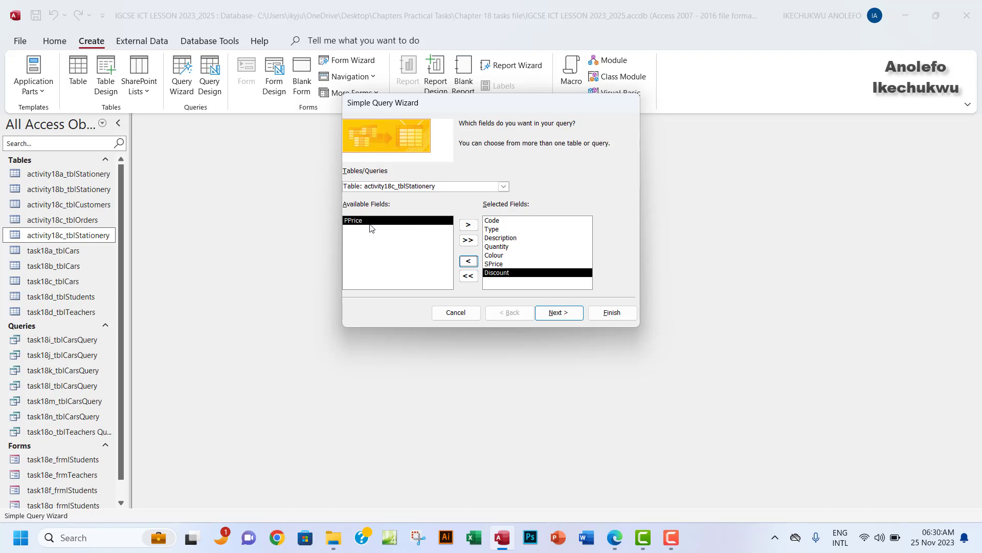
{"action": "left_click", "coordinate": [563, 310]}
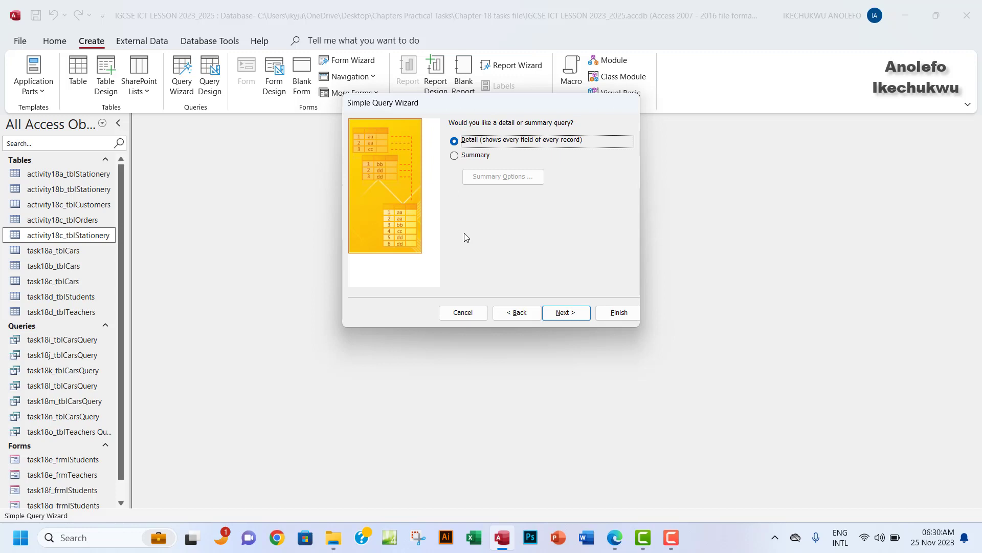
Keep it a detail query, title it "activity18d_tblStationery Query" and finish the wizard by opening the query's design.
{"action": "key", "text": "Return"}
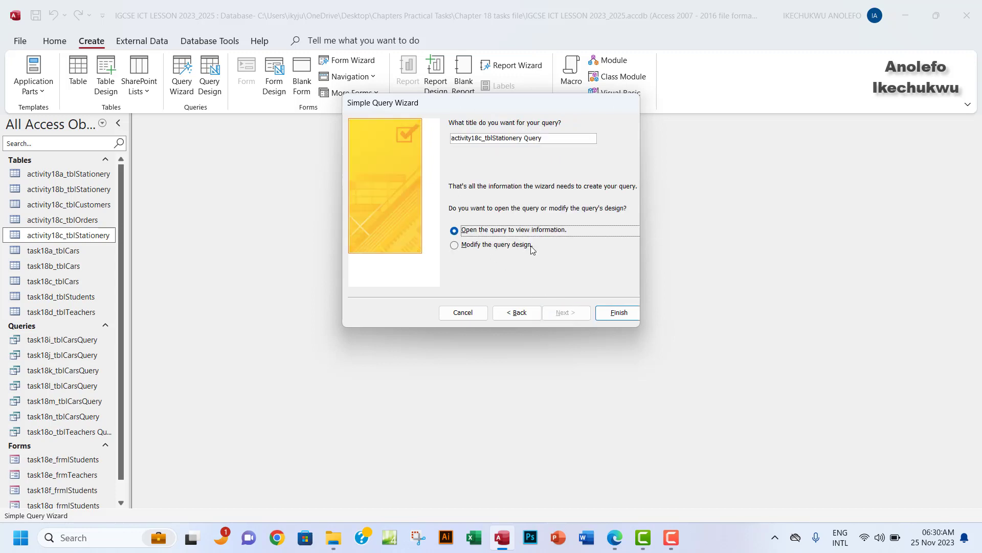
{"action": "left_click", "coordinate": [484, 138]}
{"action": "key", "text": "BackSpace"}
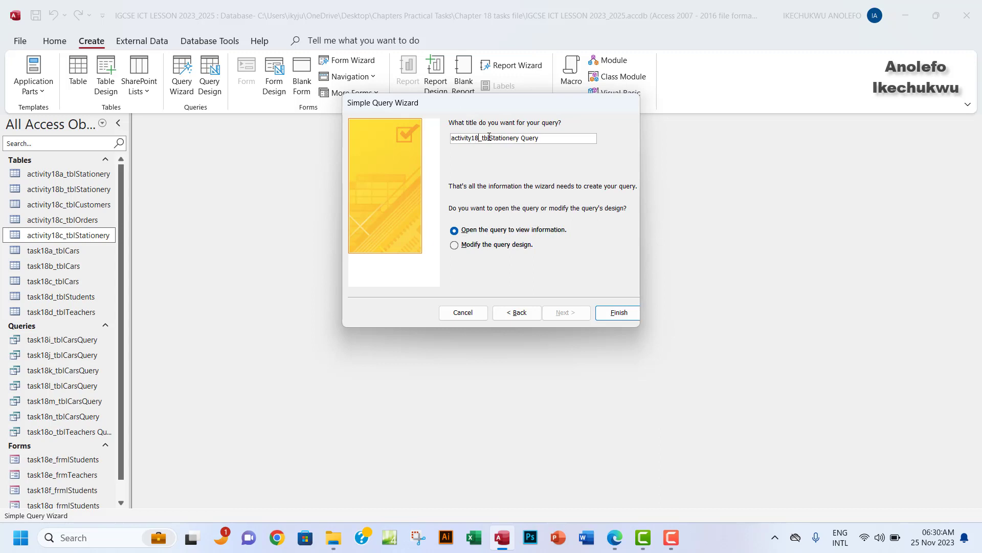
{"action": "type", "text": "d"}
{"action": "left_click", "coordinate": [458, 246]}
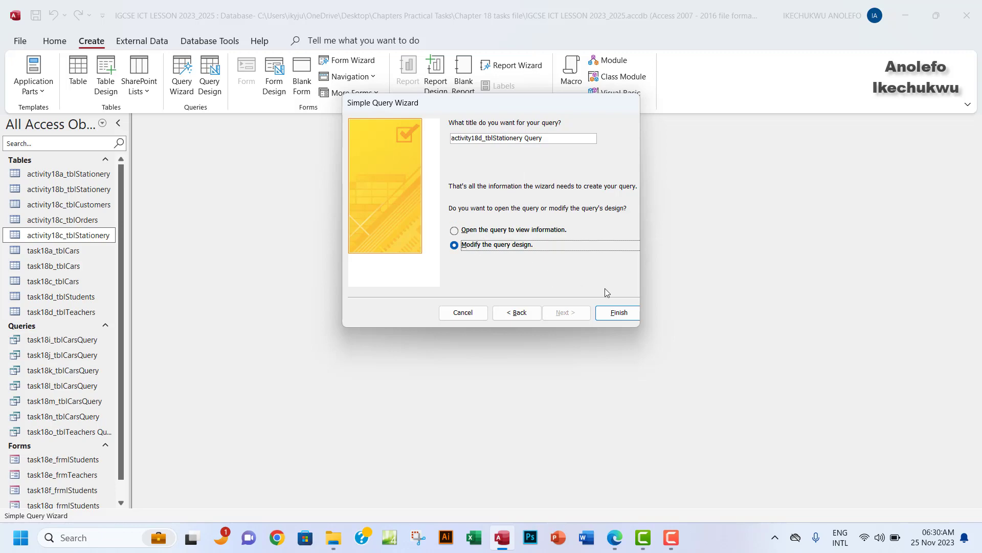
{"action": "left_click", "coordinate": [617, 313]}
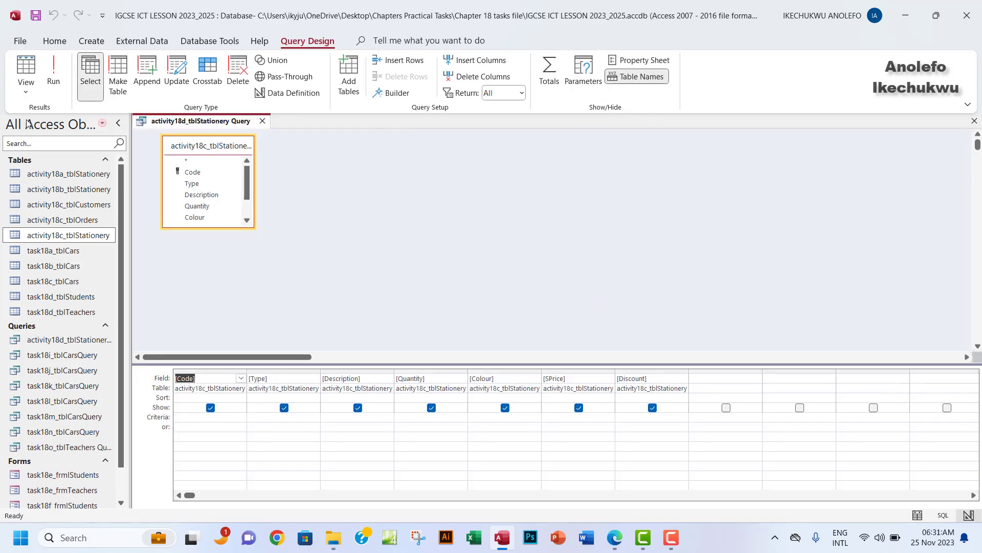
Run the query without criteria, look through its records and return to Design View.
{"action": "left_click", "coordinate": [53, 71]}
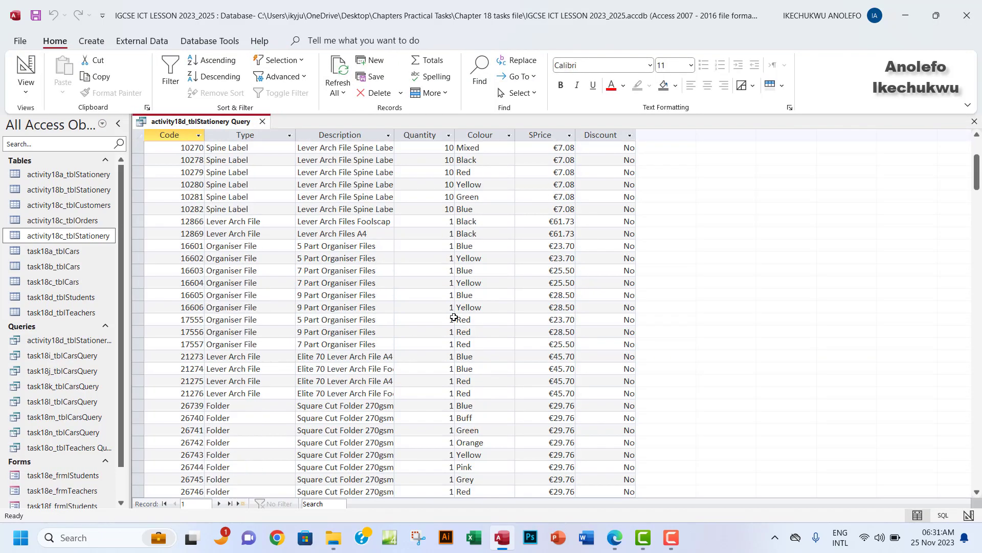
{"action": "scroll", "coordinate": [454, 317], "scroll_direction": "down", "scroll_amount": 8}
{"action": "scroll", "coordinate": [454, 317], "scroll_direction": "up", "scroll_amount": 12}
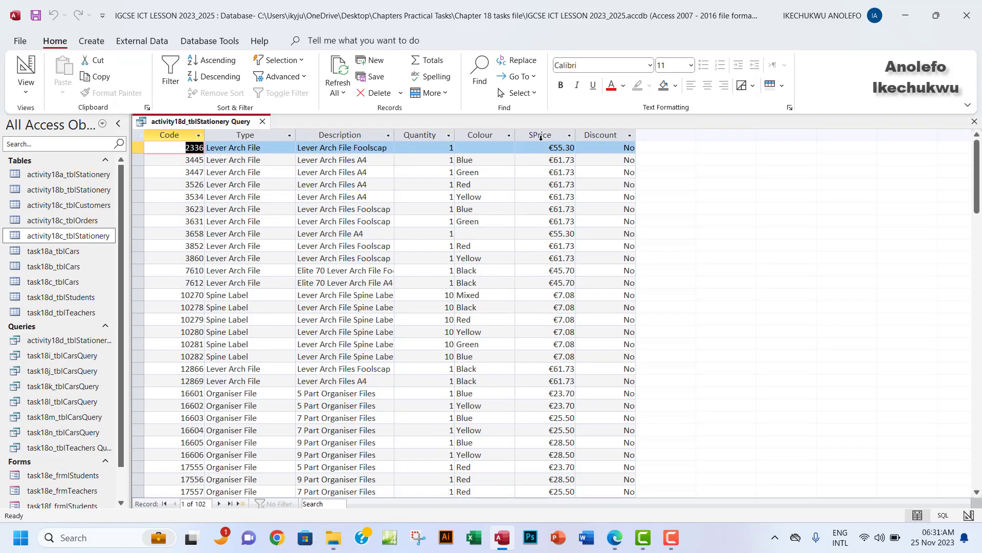
{"action": "left_click", "coordinate": [25, 86]}
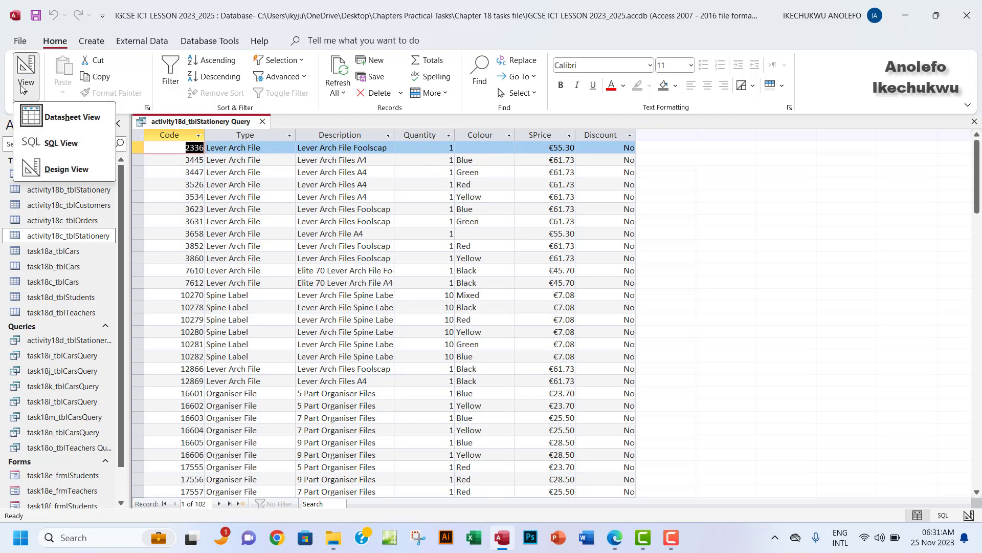
{"action": "left_click", "coordinate": [70, 172]}
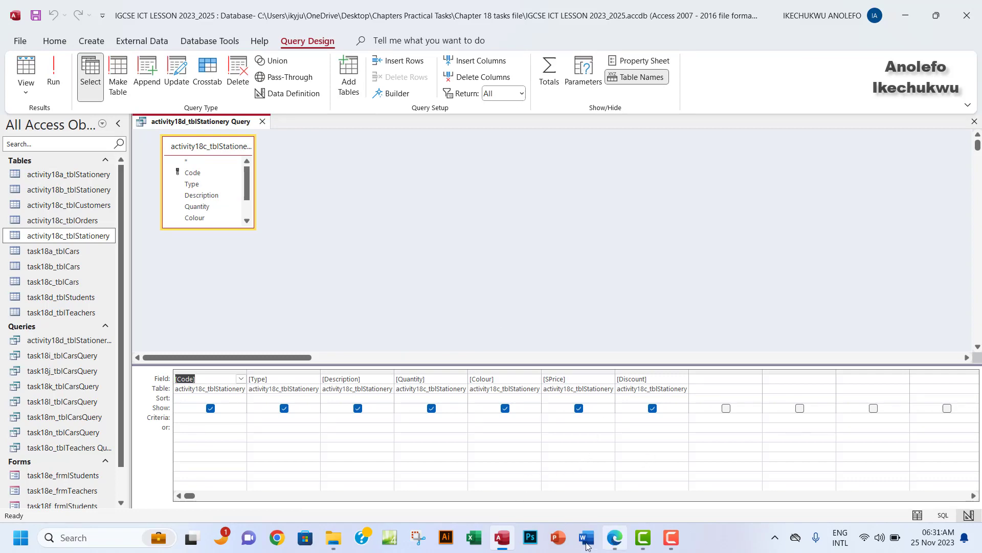
Switch to the PDF in Edge, highlight search task 1 of Activity 18d and return to Access.
{"action": "left_click", "coordinate": [606, 537]}
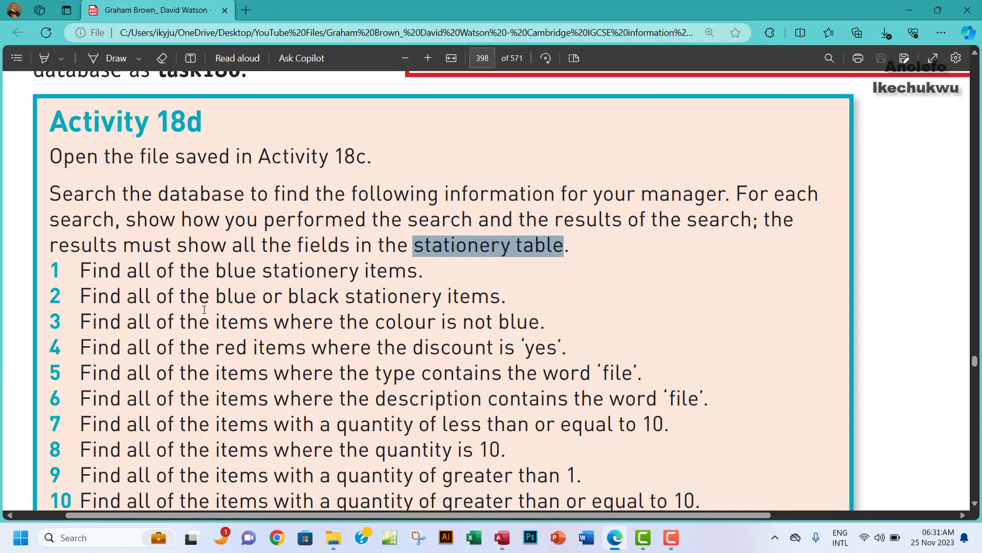
{"action": "left_click_drag", "start_coordinate": [65, 270], "coordinate": [439, 271]}
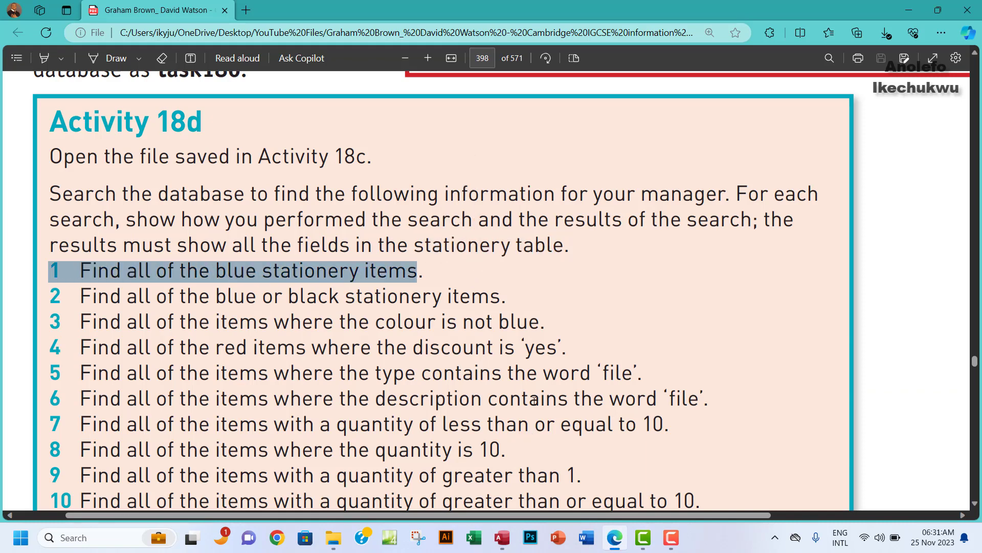
{"action": "left_click", "coordinate": [501, 543]}
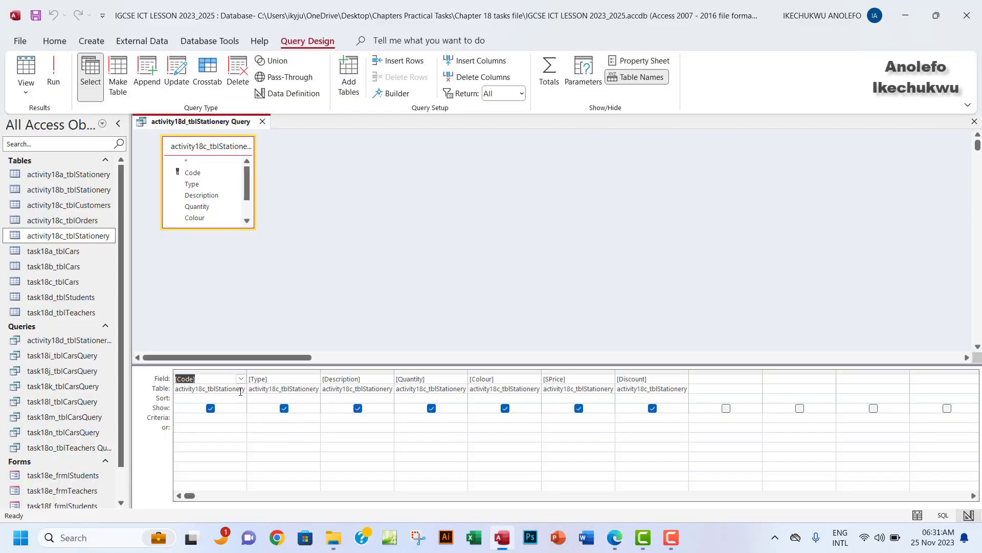
Set the Colour criterion to "blue", run the query and compare the Colour column with task 1 in the PDF.
{"action": "left_click", "coordinate": [493, 418]}
{"action": "type", "text": "blue"}
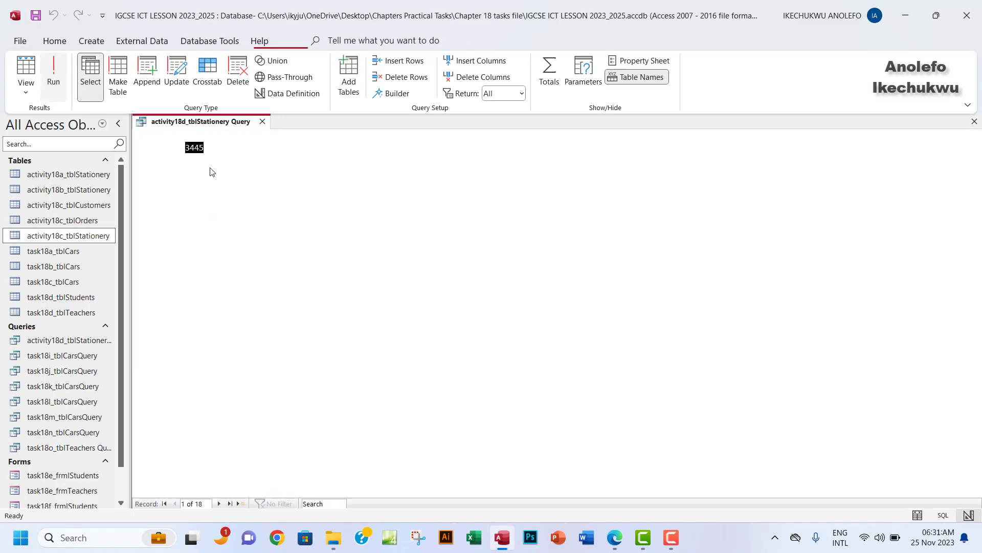
{"action": "left_click", "coordinate": [53, 71]}
{"action": "left_click", "coordinate": [475, 134]}
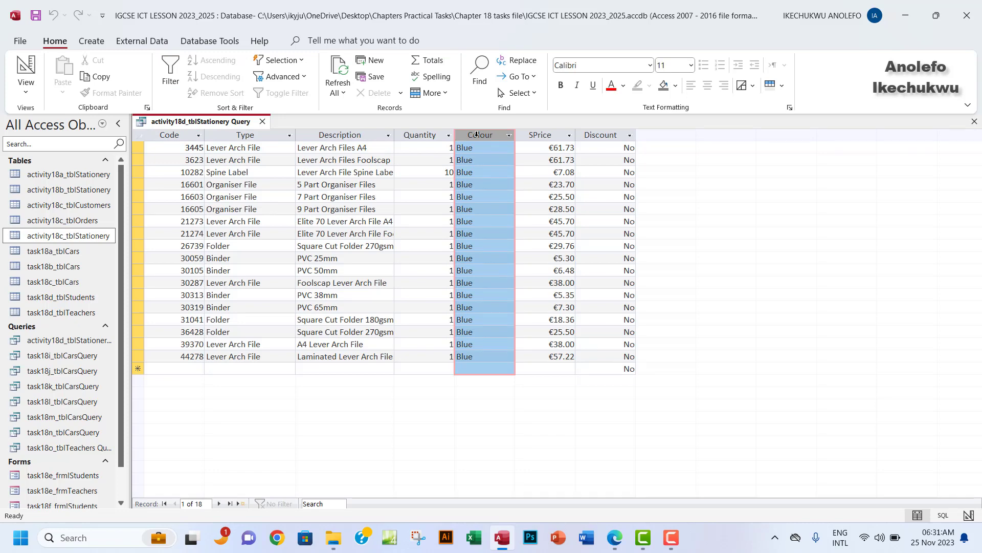
{"action": "left_click", "coordinate": [616, 538]}
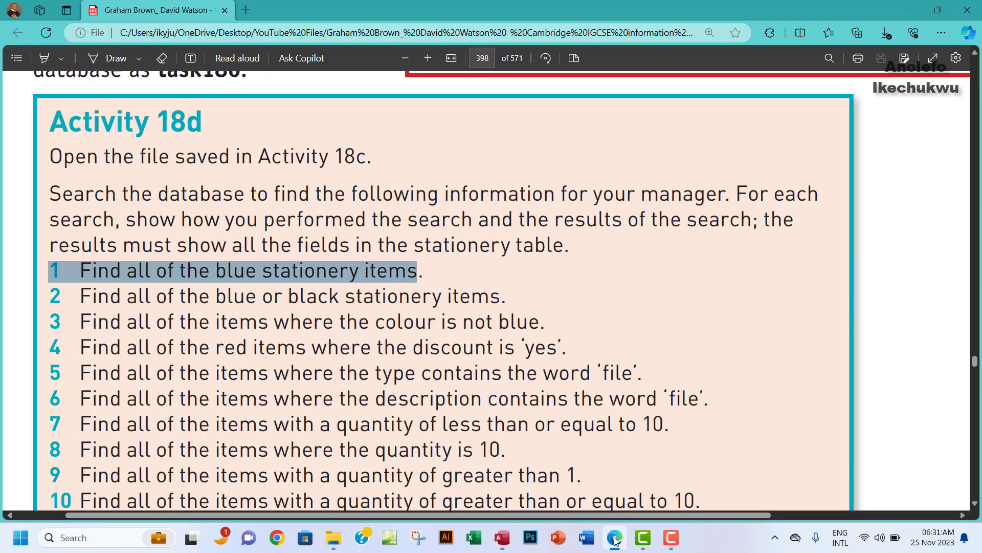
{"action": "left_click", "coordinate": [616, 538]}
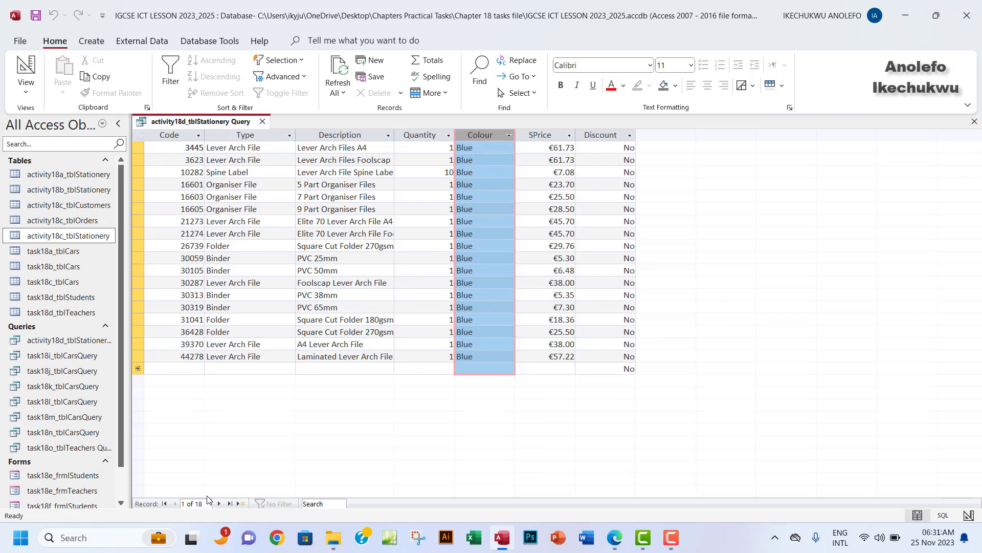
Return the query to Design View, clear the Colour criterion and check the next search task in the PDF.
{"action": "left_click", "coordinate": [23, 88]}
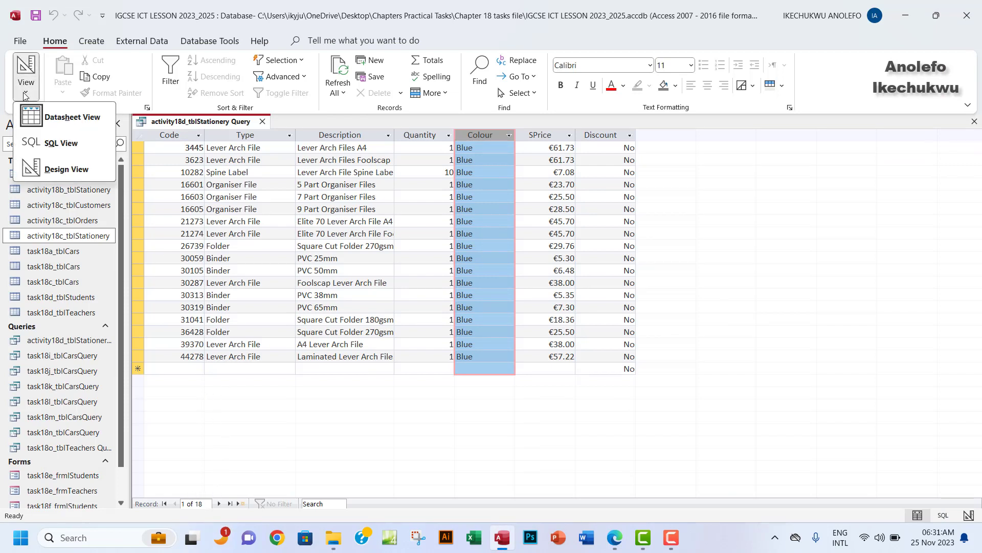
{"action": "left_click", "coordinate": [49, 172]}
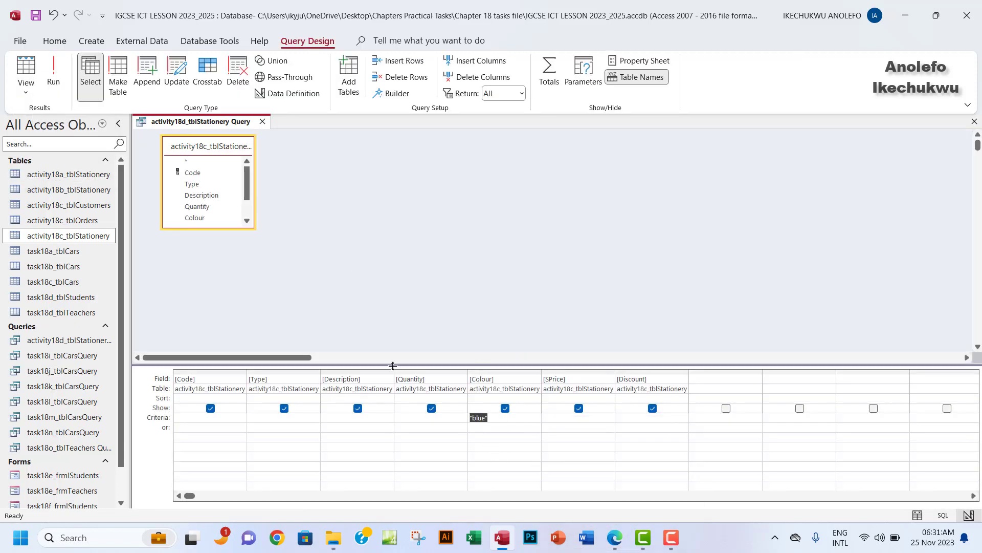
{"action": "left_click", "coordinate": [615, 537]}
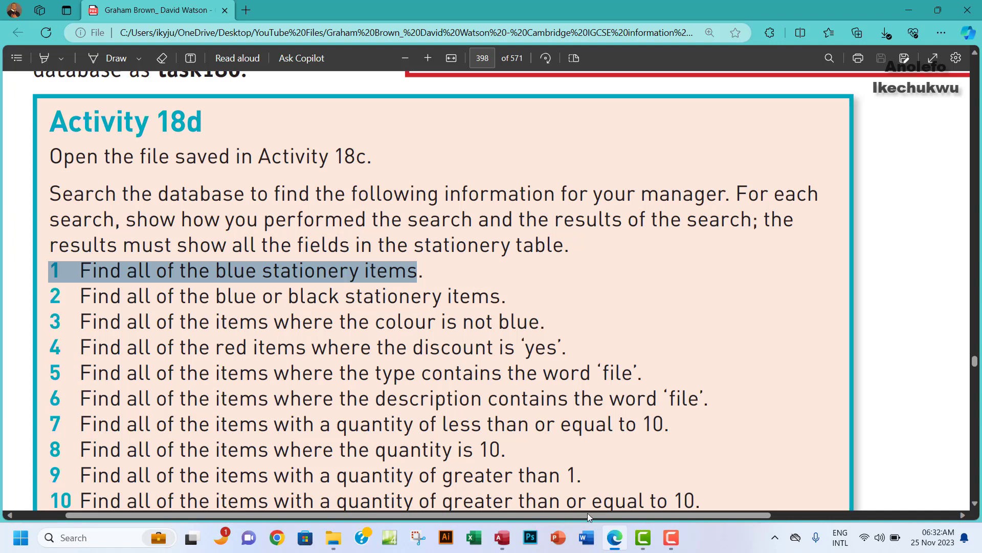
{"action": "left_click", "coordinate": [501, 540]}
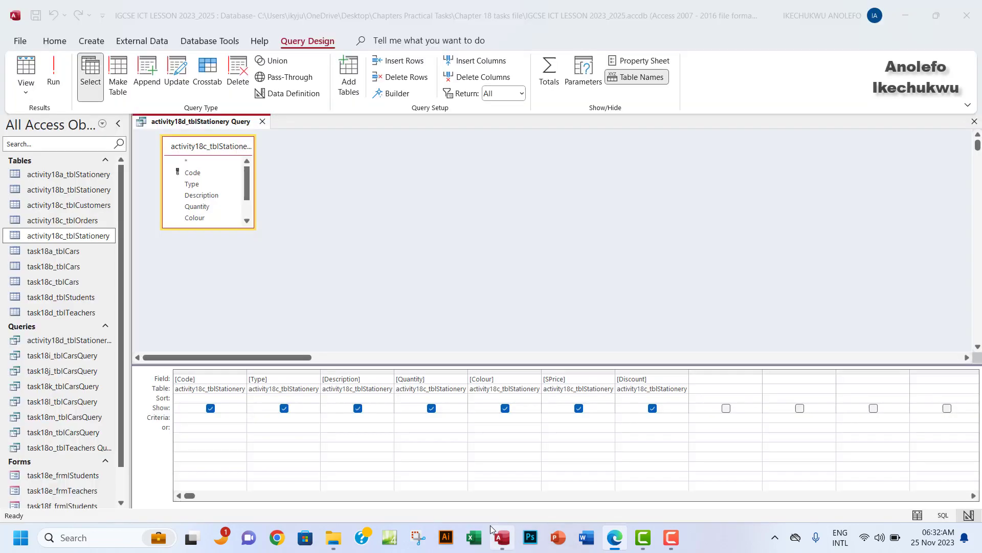
Set the Colour criterion to "blue or black" on a single criteria line and run the query.
{"action": "left_click", "coordinate": [486, 421]}
{"action": "type", "text": "blue or black"}
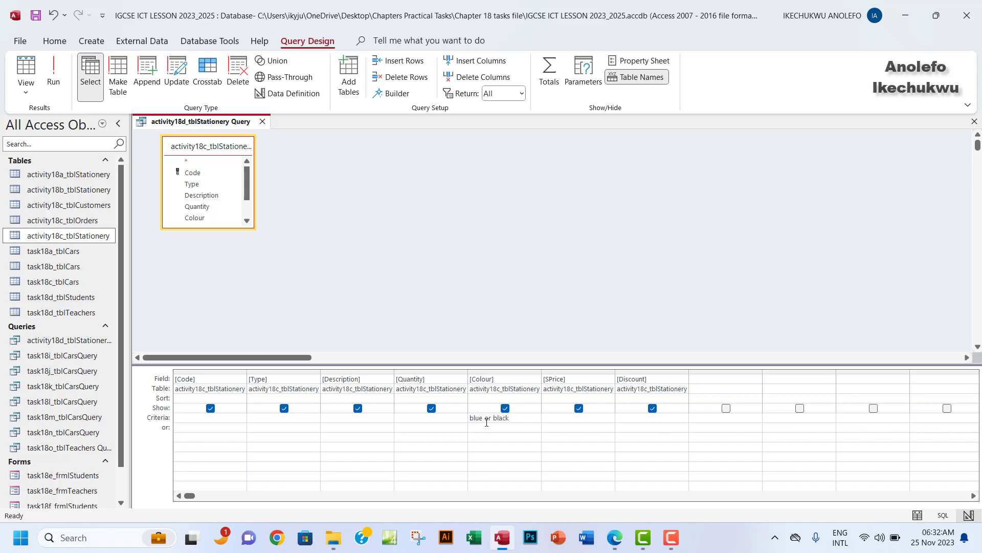
{"action": "left_click", "coordinate": [53, 74]}
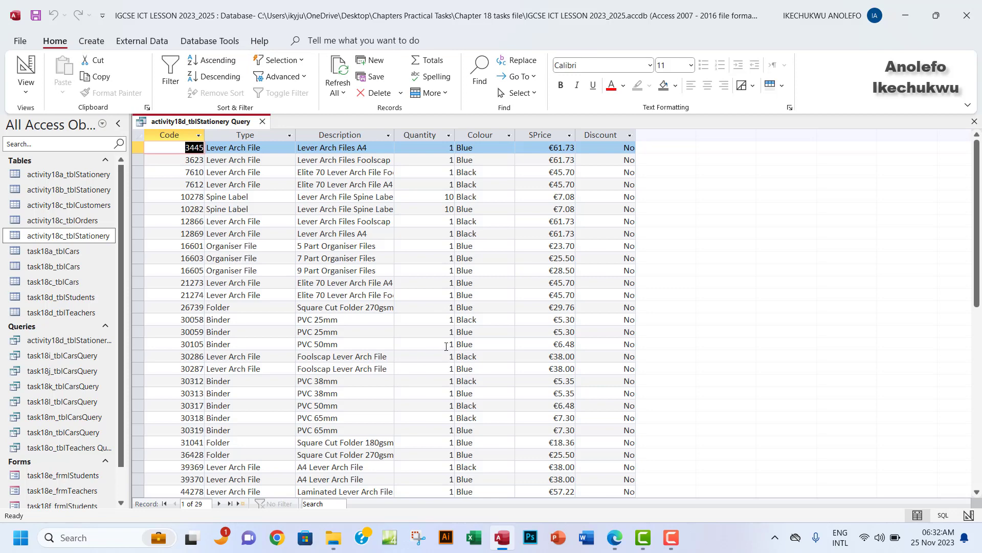
Change the Colour criteria to "blue" on the Criteria row and "black" on the or row, run the query and check the colours.
{"action": "left_click", "coordinate": [15, 92]}
{"action": "left_click", "coordinate": [56, 166]}
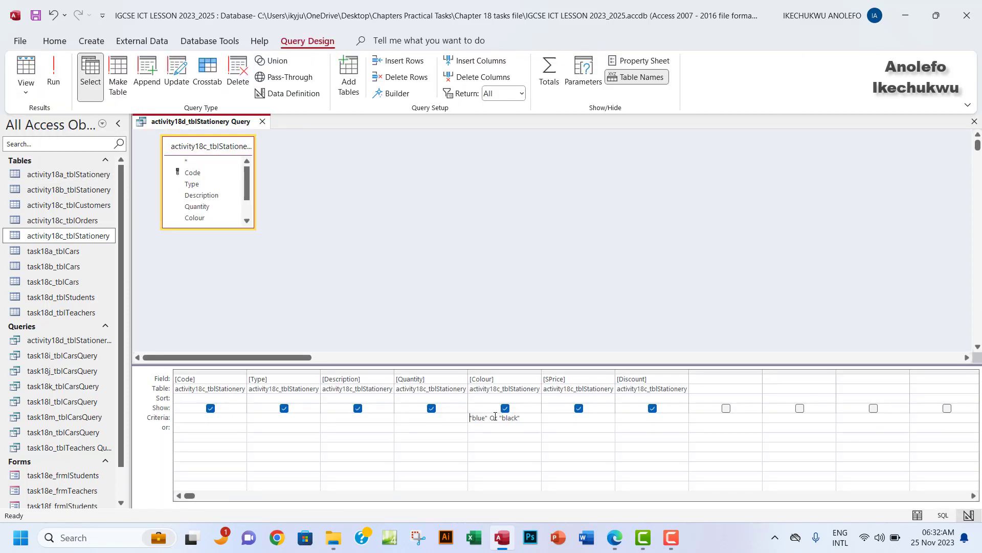
{"action": "left_click_drag", "start_coordinate": [522, 418], "coordinate": [444, 419]}
{"action": "type", "text": "blue"}
{"action": "left_click", "coordinate": [481, 431]}
{"action": "type", "text": "black"}
{"action": "left_click", "coordinate": [53, 70]}
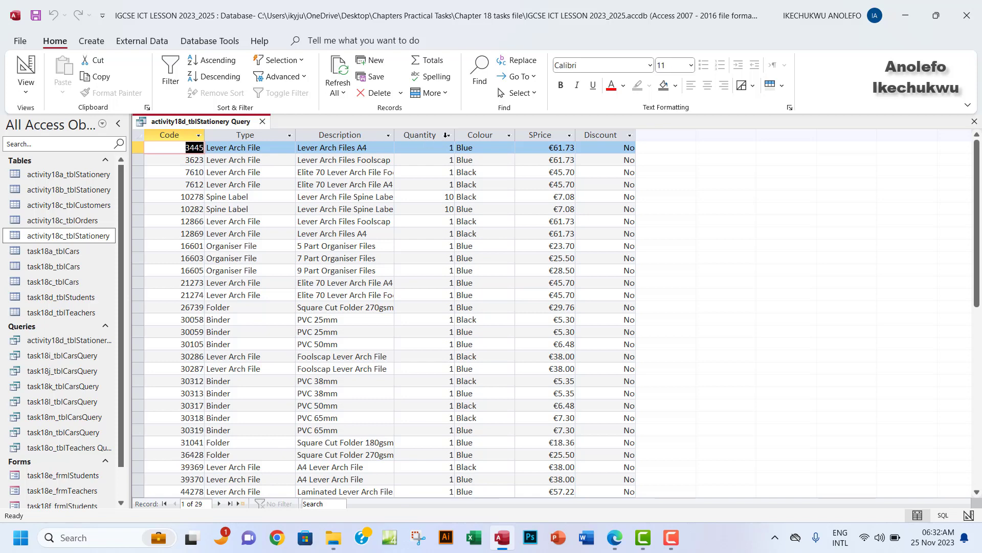
{"action": "left_click", "coordinate": [474, 134]}
{"action": "left_click", "coordinate": [477, 185]}
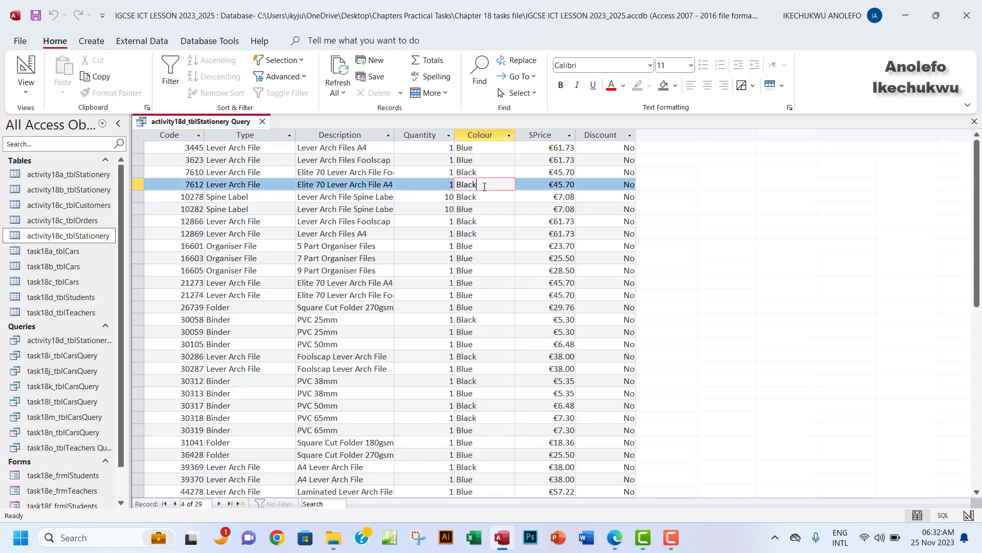
{"action": "left_click", "coordinate": [486, 229]}
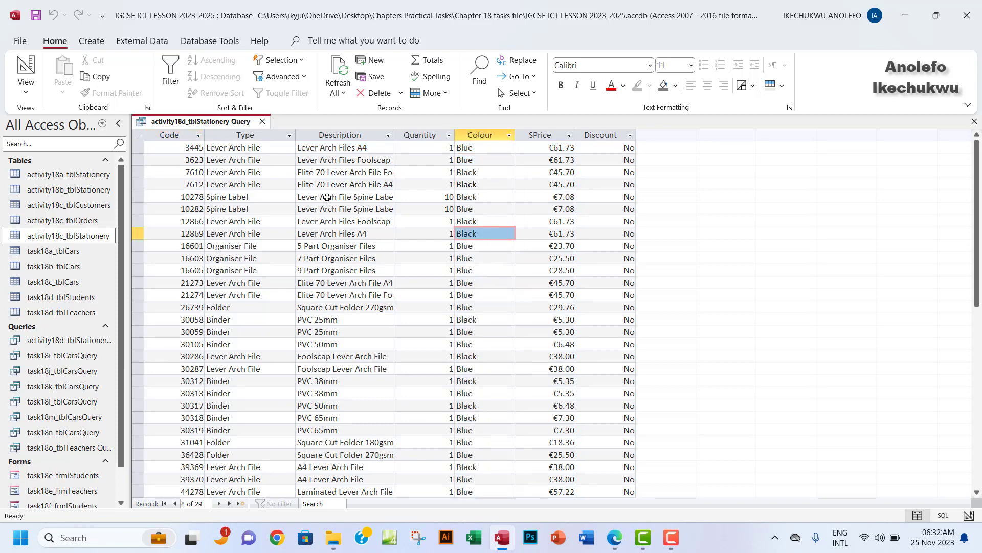
Return the query to Design View and delete both Colour criteria, "blue" and "black".
{"action": "left_click", "coordinate": [25, 88]}
{"action": "left_click", "coordinate": [69, 171]}
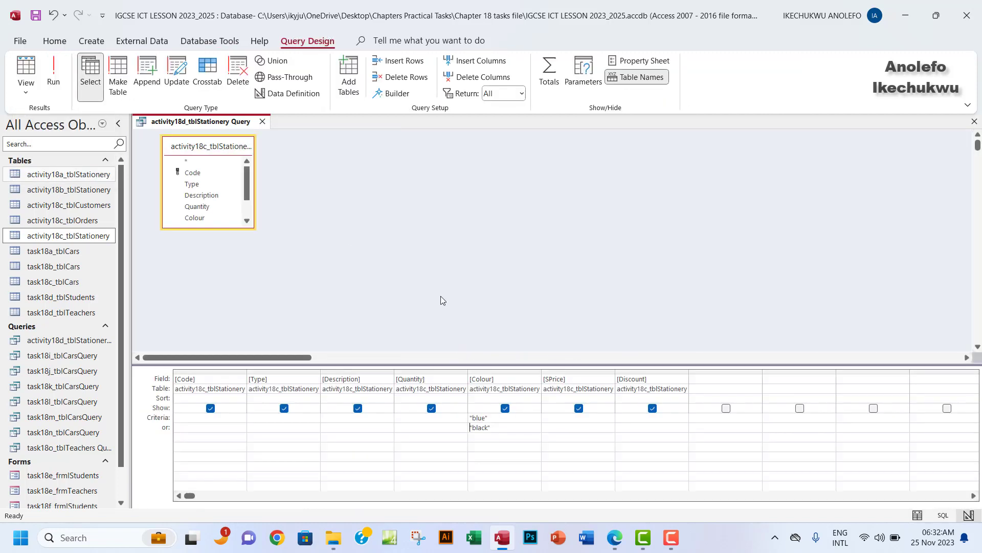
{"action": "left_click_drag", "start_coordinate": [496, 427], "coordinate": [470, 417]}
{"action": "key", "text": "Delete"}
{"action": "key", "text": "Delete"}
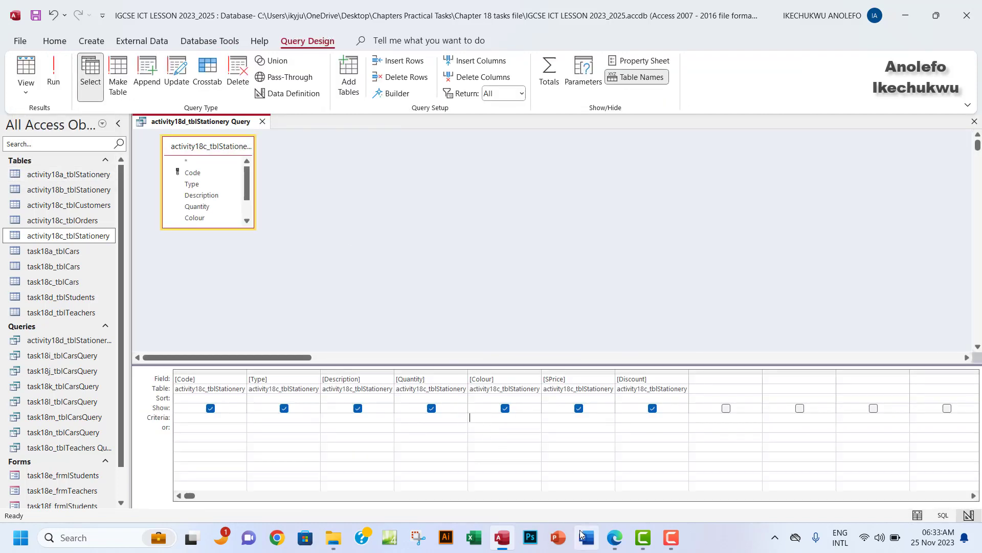
Switch to the PDF in Edge and highlight search tasks 1 and 2 of Activity 18d in green.
{"action": "left_click", "coordinate": [614, 537]}
{"action": "left_click_drag", "start_coordinate": [506, 298], "coordinate": [49, 271]}
{"action": "left_click", "coordinate": [36, 199]}
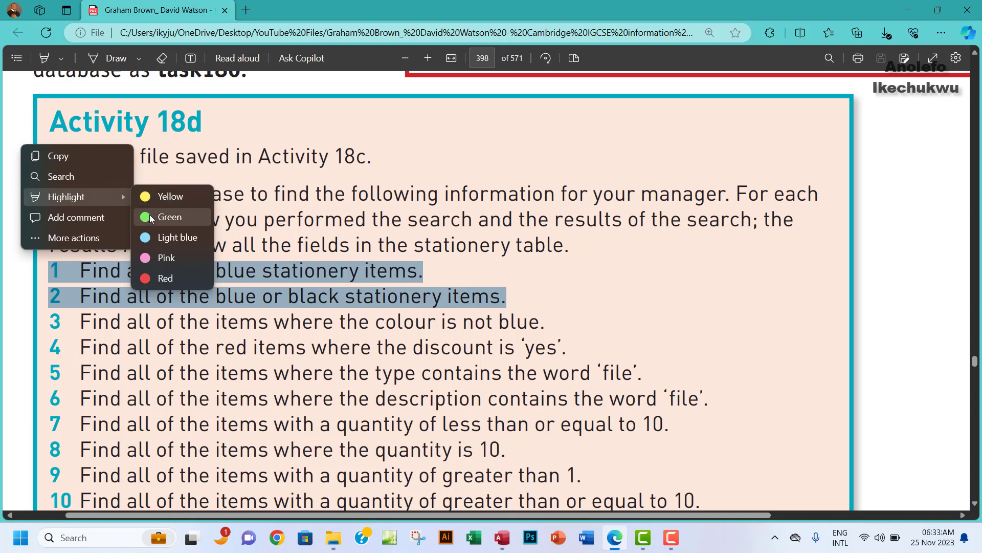
{"action": "left_click", "coordinate": [169, 215]}
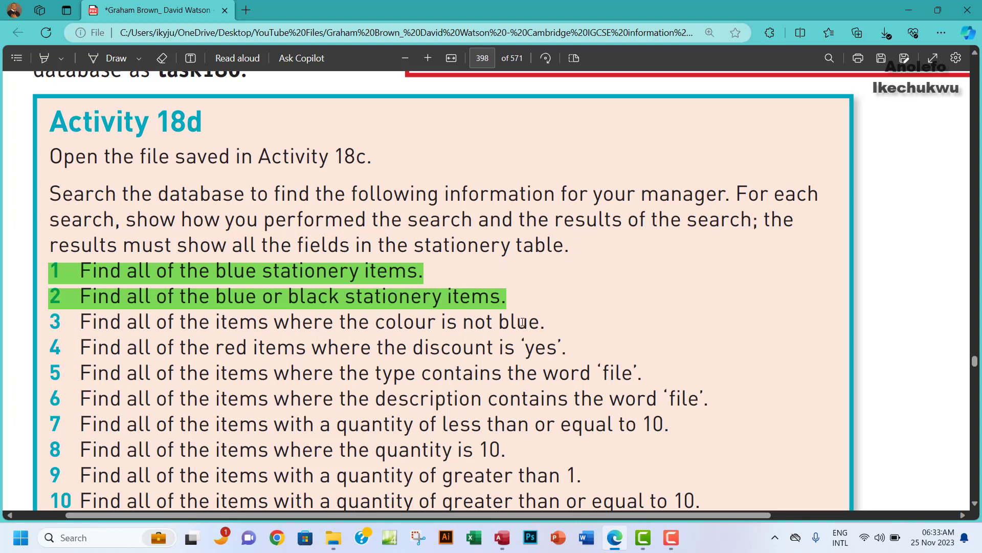
Switch back to Access, set the Colour criterion to <>blue, run the query and look through the records.
{"action": "key", "text": "alt+Tab"}
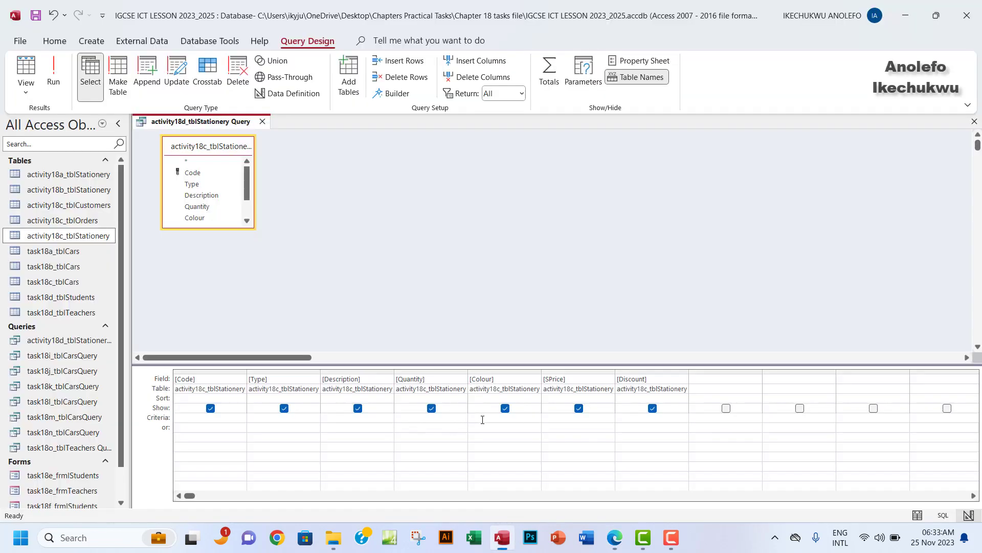
{"action": "type", "text": "<>blue"}
{"action": "left_click", "coordinate": [54, 76]}
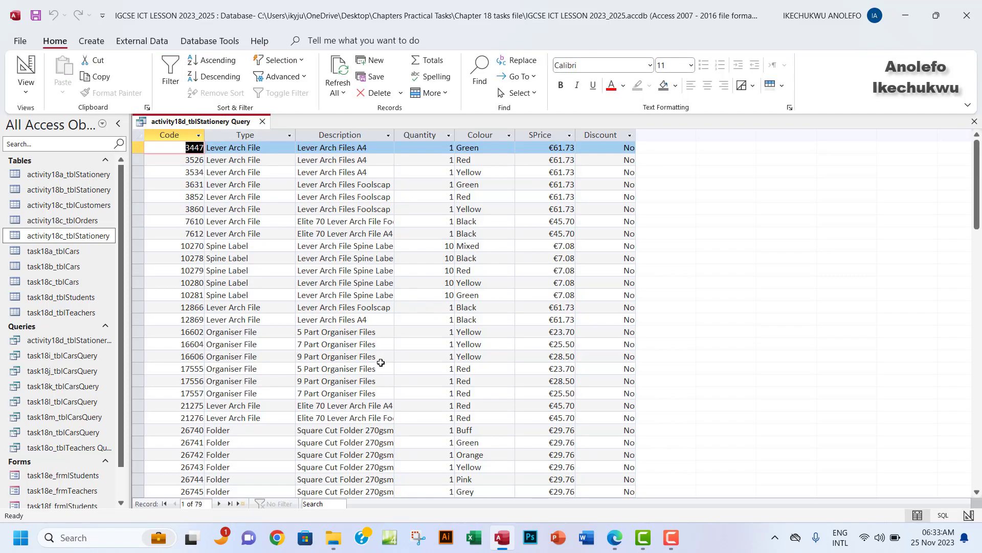
{"action": "scroll", "coordinate": [393, 309], "scroll_direction": "down", "scroll_amount": 4}
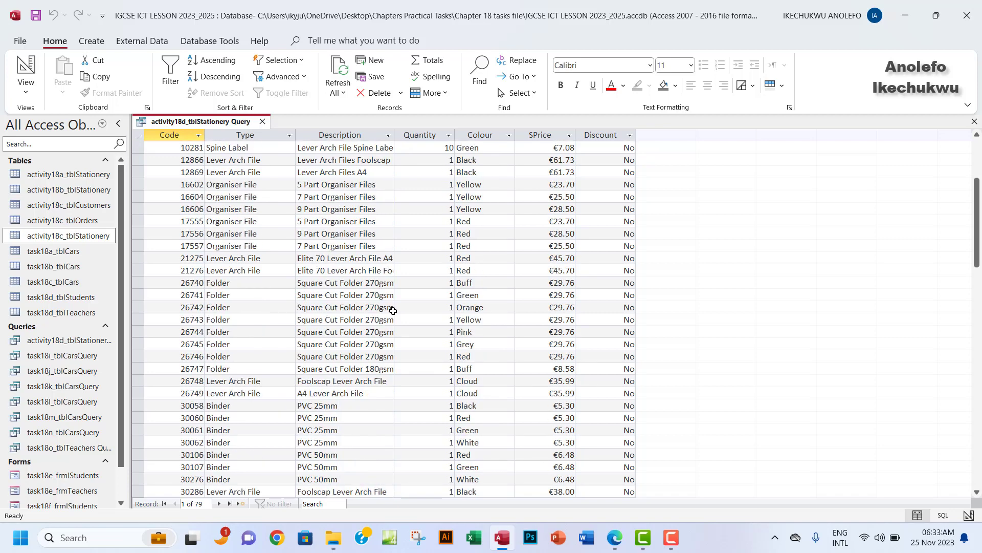
{"action": "scroll", "coordinate": [393, 309], "scroll_direction": "up", "scroll_amount": 4}
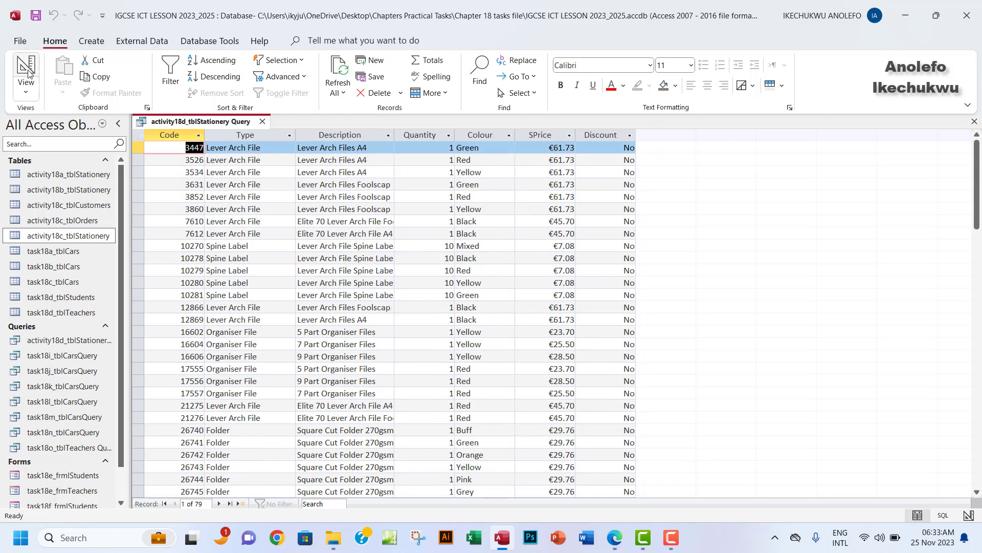
Return to Design View, replace the Colour criterion with Not blue, run the query and check the Colour column.
{"action": "left_click", "coordinate": [25, 65]}
{"action": "left_click_drag", "start_coordinate": [499, 418], "coordinate": [445, 420]}
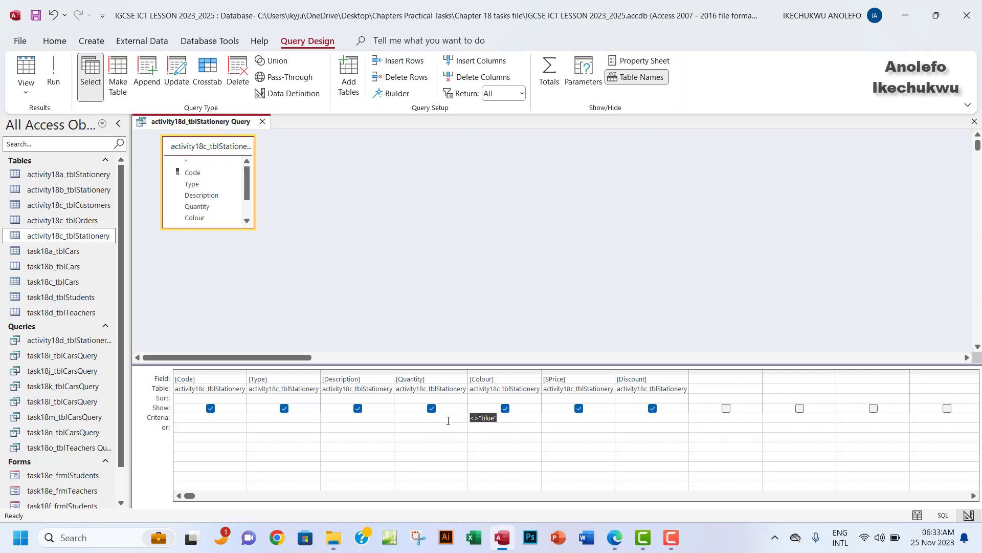
{"action": "type", "text": "not blue"}
{"action": "left_click", "coordinate": [54, 72]}
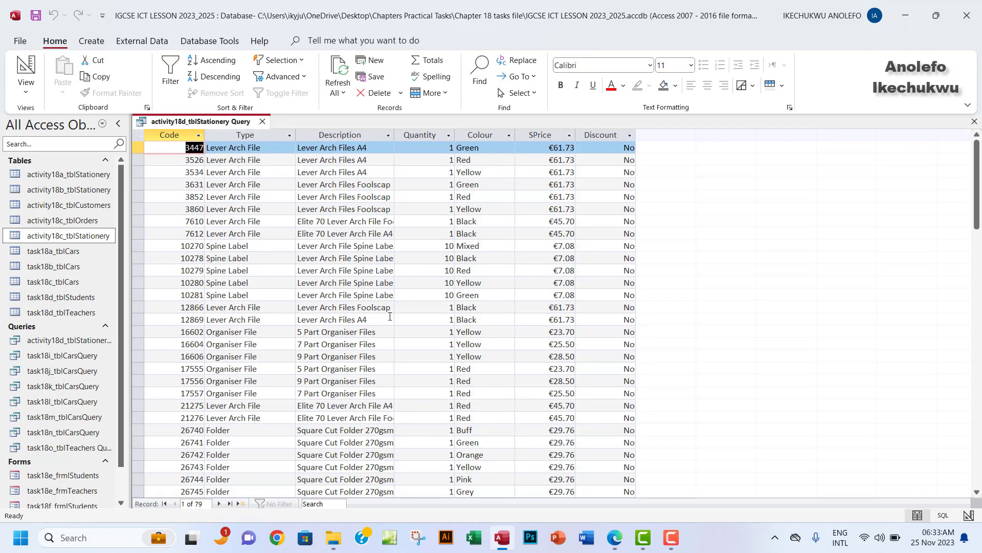
{"action": "left_click", "coordinate": [487, 134]}
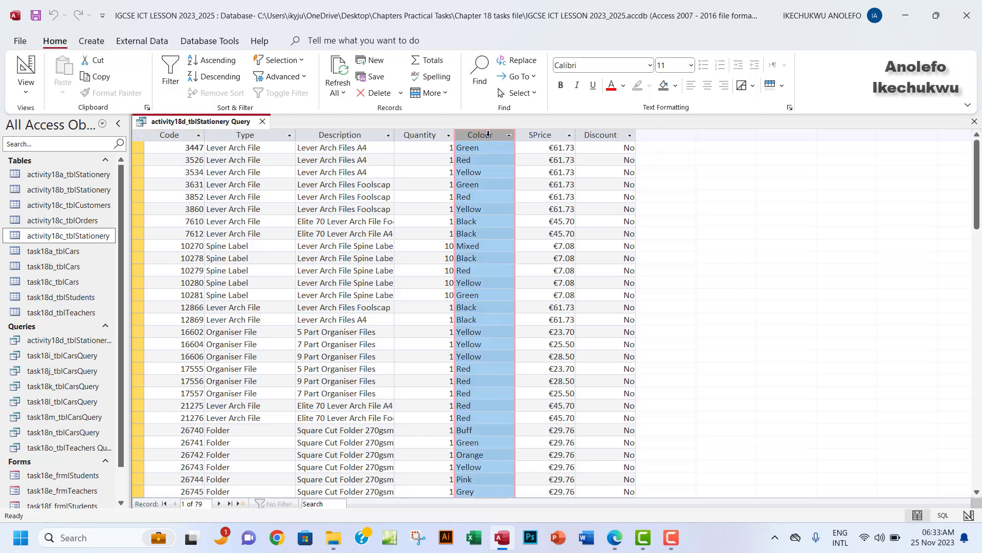
{"action": "scroll", "coordinate": [484, 245], "scroll_direction": "down", "scroll_amount": 18}
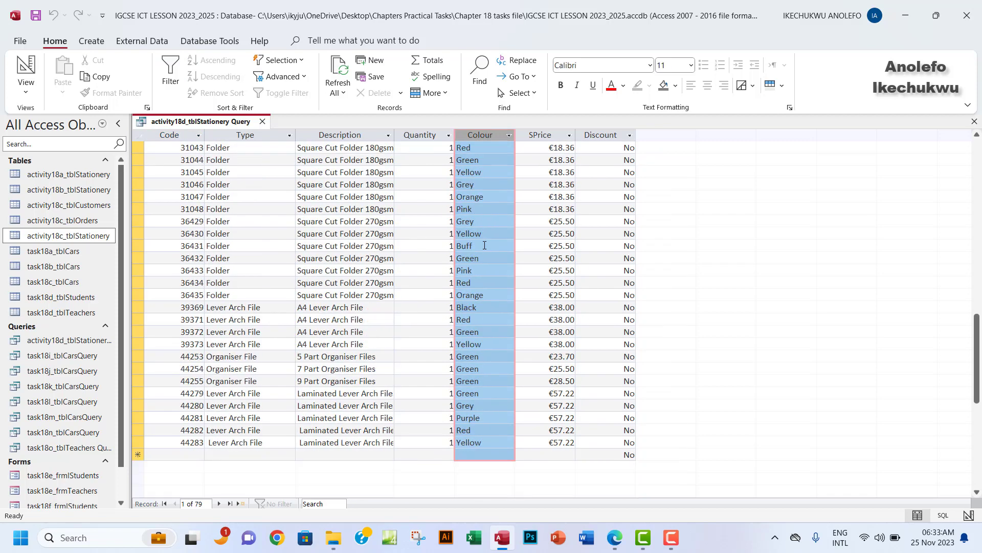
{"action": "scroll", "coordinate": [484, 245], "scroll_direction": "up", "scroll_amount": 18}
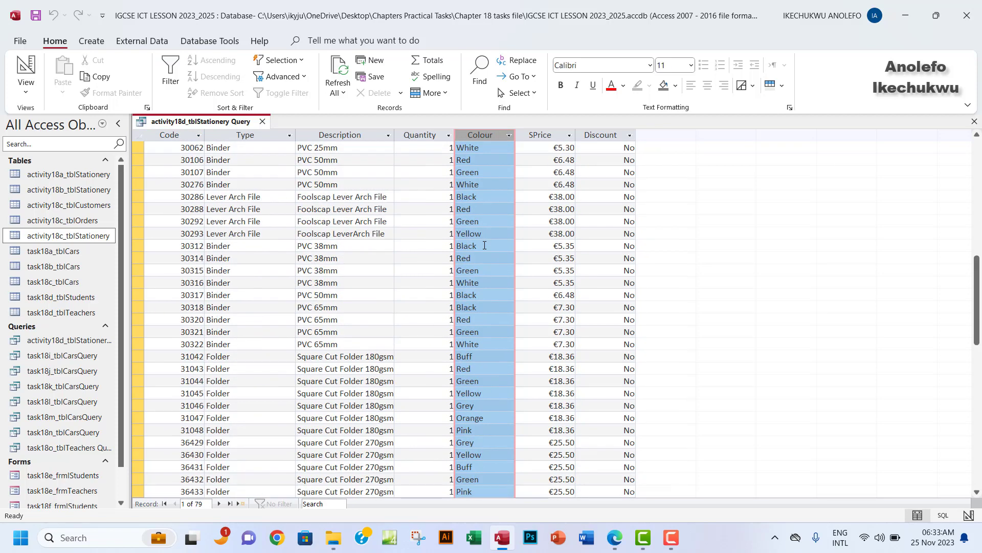
Return the query to Design View and delete the Not "blue" criterion from the Colour field.
{"action": "left_click", "coordinate": [28, 92]}
{"action": "left_click", "coordinate": [39, 168]}
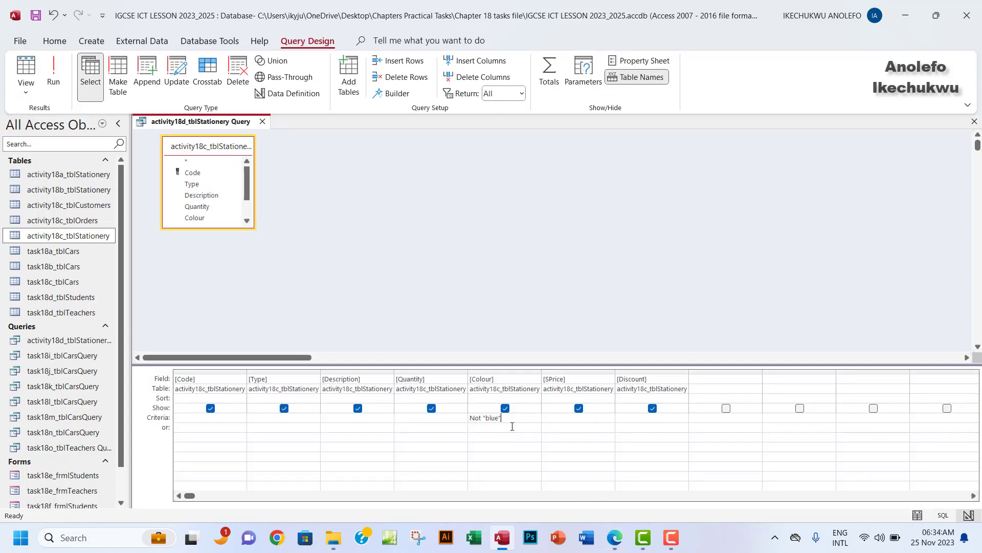
{"action": "left_click_drag", "start_coordinate": [504, 418], "coordinate": [445, 417]}
{"action": "key", "text": "Delete"}
Check the next search task in the PDF, then set the Colour criterion to "red" in Access and run the query.
{"action": "left_click", "coordinate": [614, 537]}
{"action": "left_click_drag", "start_coordinate": [558, 327], "coordinate": [510, 325]}
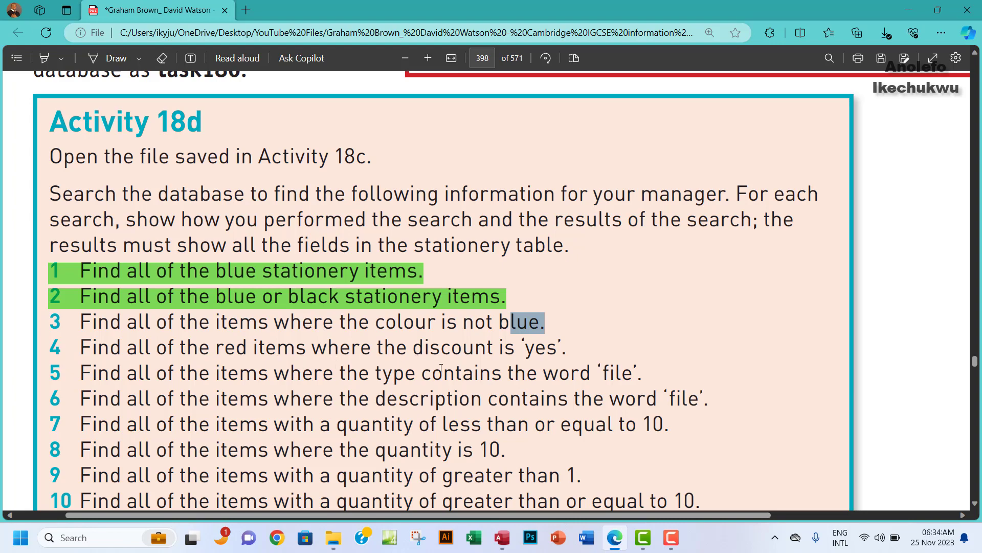
{"action": "left_click", "coordinate": [499, 535]}
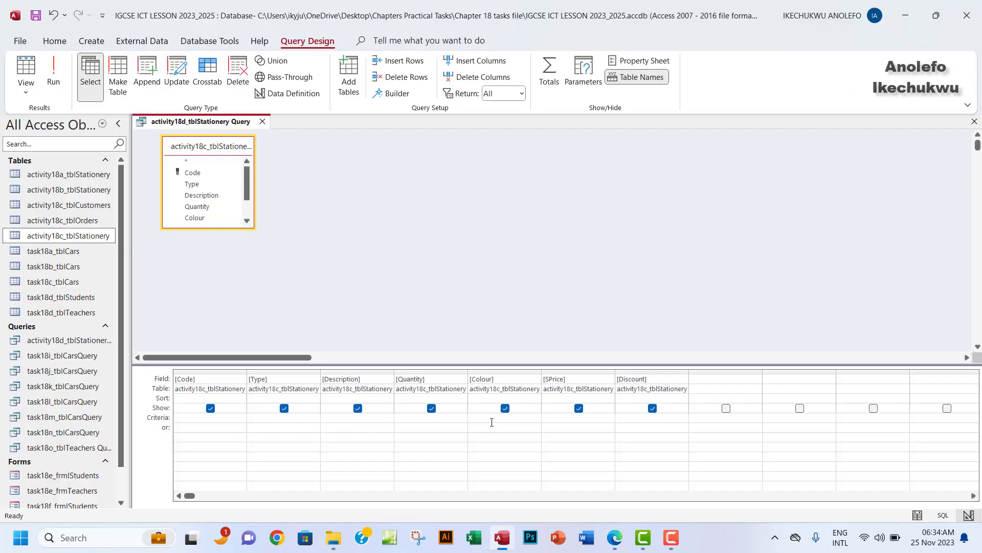
{"action": "type", "text": "read"}
{"action": "left_click", "coordinate": [53, 71]}
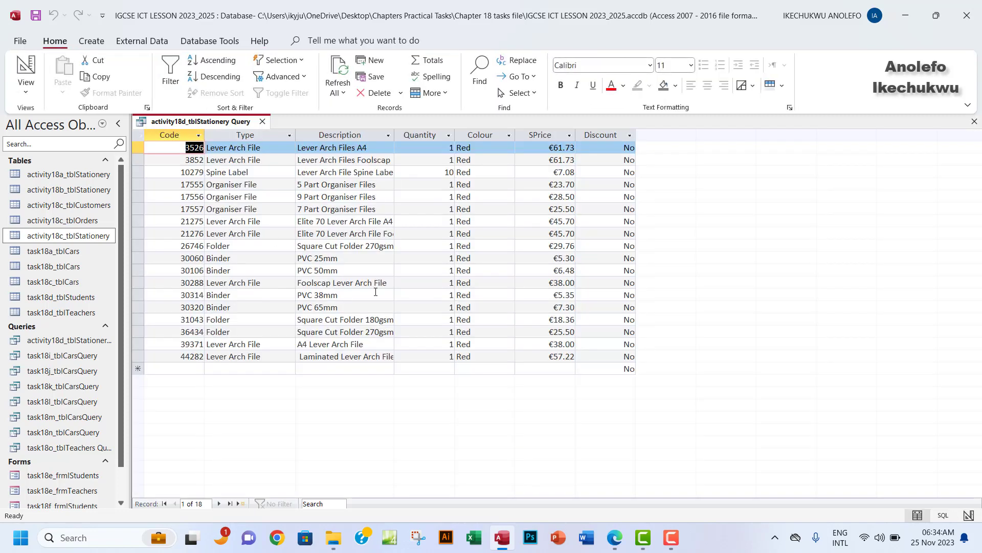
{"action": "left_click", "coordinate": [480, 135]}
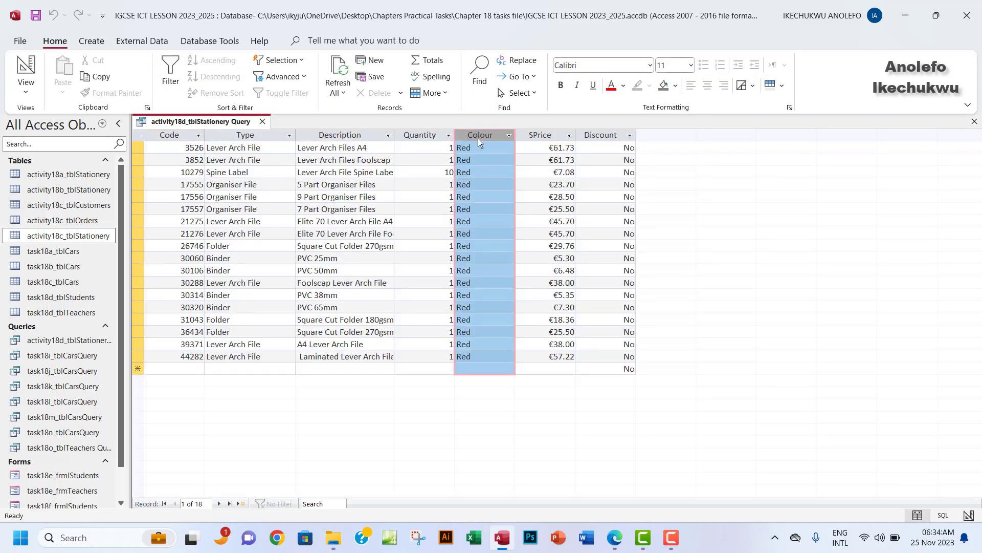
Reopen Design View, recheck task 4 in the PDF, add Yes as the Discount criterion alongside "red" and run the query.
{"action": "left_click", "coordinate": [25, 87]}
{"action": "left_click", "coordinate": [55, 172]}
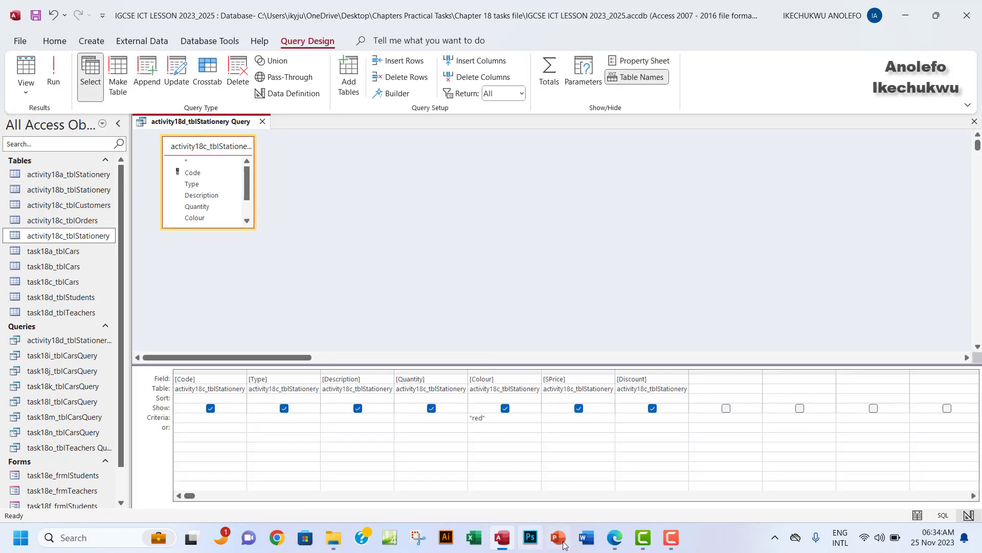
{"action": "left_click", "coordinate": [614, 537]}
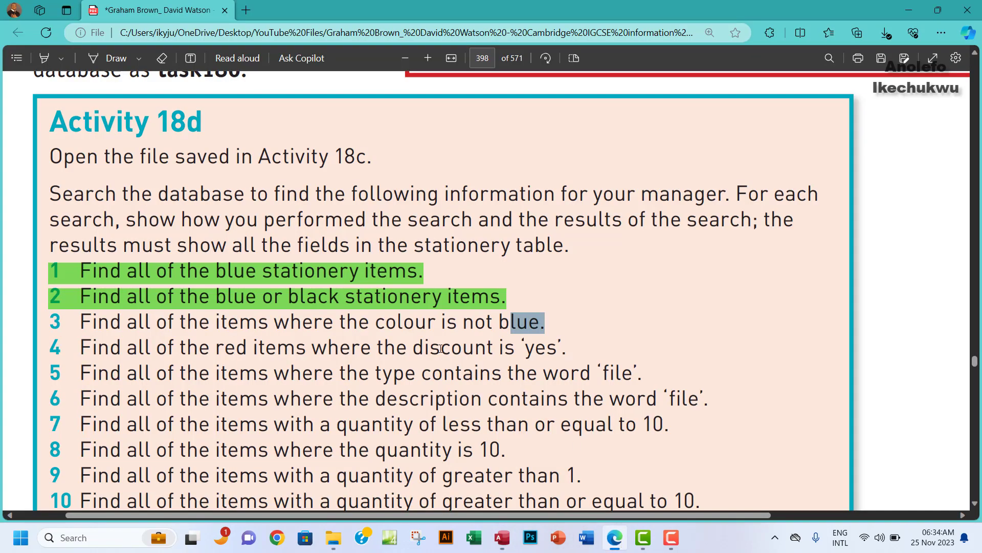
{"action": "left_click_drag", "start_coordinate": [429, 349], "coordinate": [569, 351]}
{"action": "left_click", "coordinate": [616, 537]}
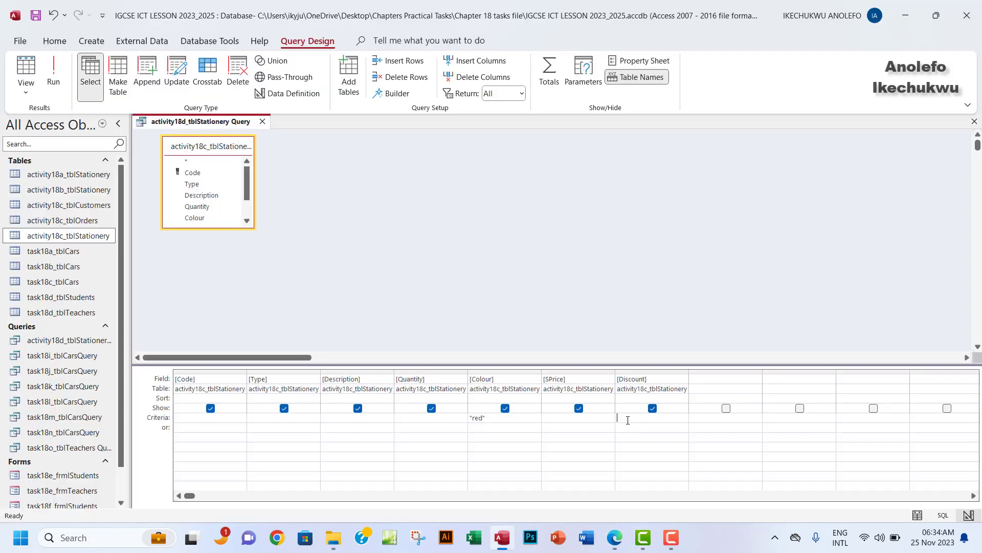
{"action": "left_click", "coordinate": [628, 420]}
{"action": "type", "text": "yes"}
{"action": "key", "text": "Escape"}
{"action": "left_click", "coordinate": [53, 72]}
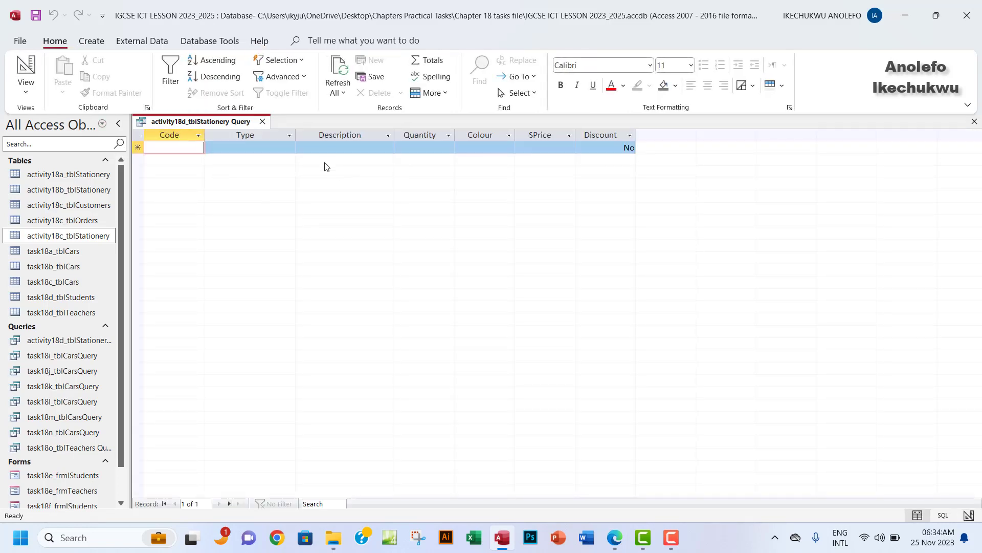
Remove the Discount criterion in Design View, rerun the query and examine the Colour and Discount columns.
{"action": "left_click", "coordinate": [22, 85]}
{"action": "left_click", "coordinate": [66, 166]}
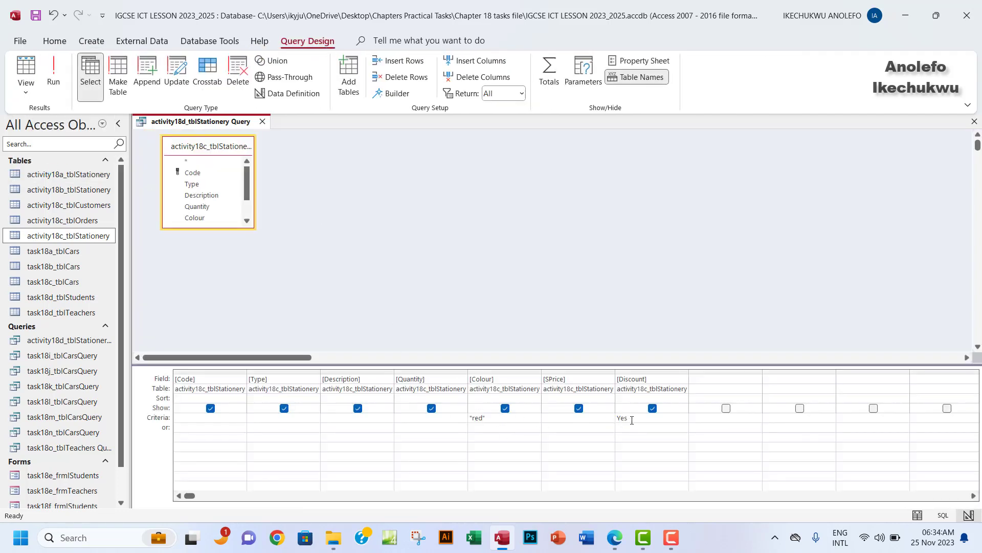
{"action": "left_click_drag", "start_coordinate": [630, 419], "coordinate": [616, 418]}
{"action": "key", "text": "Delete"}
{"action": "left_click", "coordinate": [53, 71]}
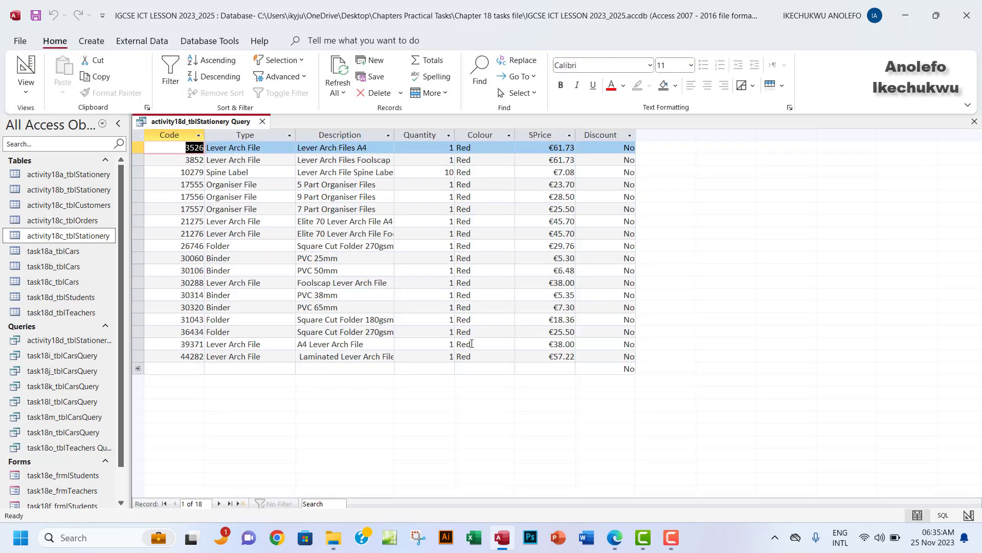
{"action": "left_click", "coordinate": [478, 135]}
{"action": "left_click", "coordinate": [606, 131]}
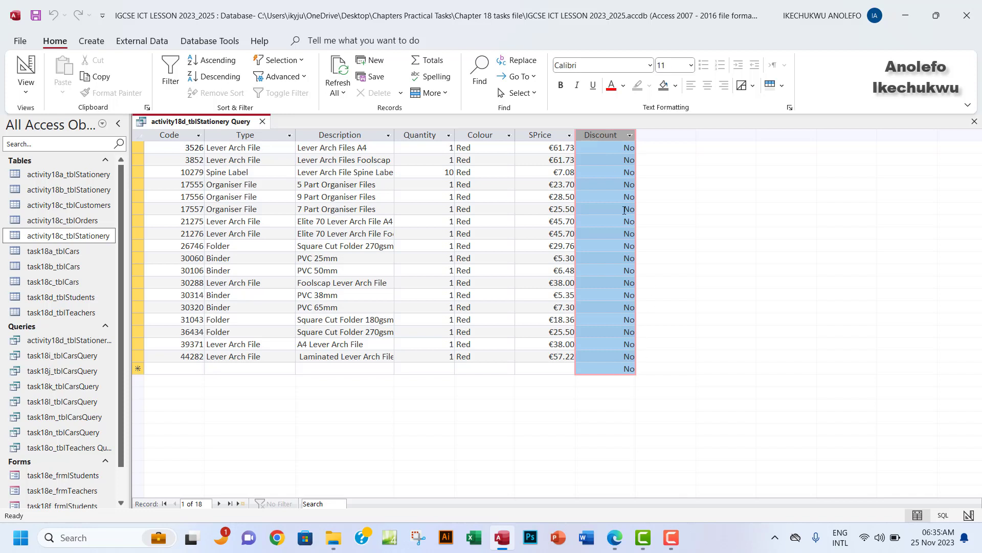
Return the query to Design View and delete the "red" criterion from the Colour field.
{"action": "left_click", "coordinate": [26, 93]}
{"action": "left_click", "coordinate": [59, 170]}
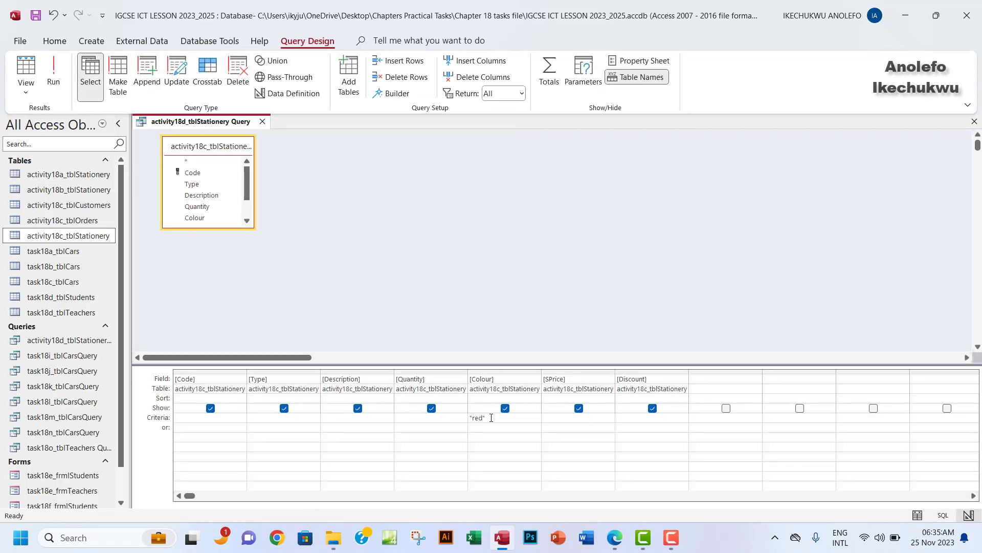
{"action": "left_click_drag", "start_coordinate": [459, 424], "coordinate": [463, 416]}
{"action": "key", "text": "Delete"}
Switch to the PDF in Edge and mark search tasks 3 and 4 with the green highlighter, then turn the highlighter off.
{"action": "left_click", "coordinate": [615, 537]}
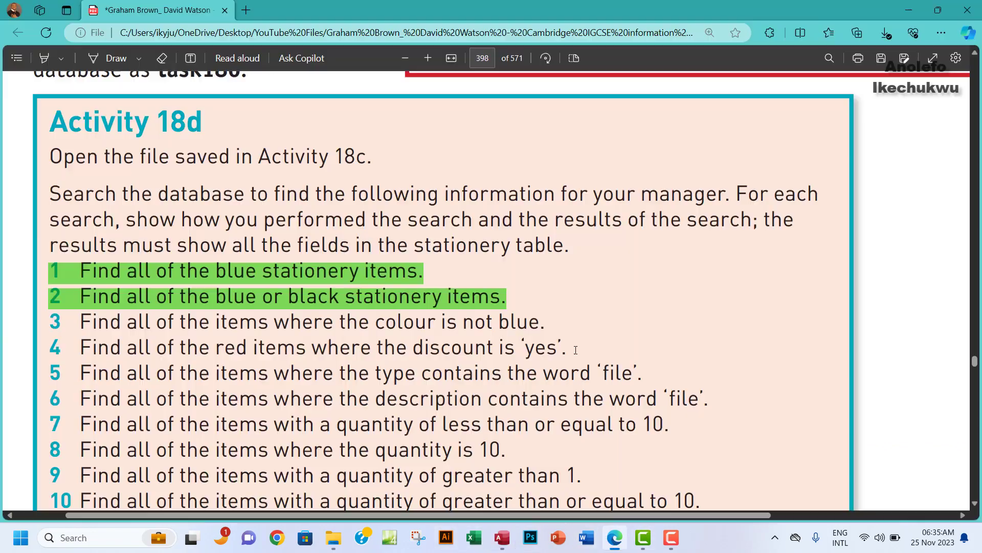
{"action": "left_click_drag", "start_coordinate": [568, 350], "coordinate": [46, 320]}
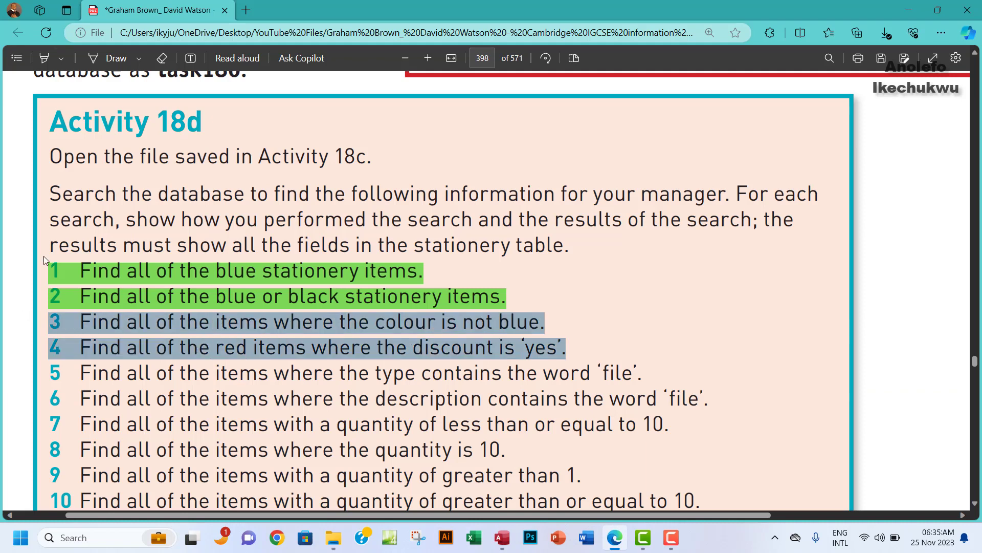
{"action": "left_click", "coordinate": [61, 58]}
{"action": "left_click", "coordinate": [98, 108]}
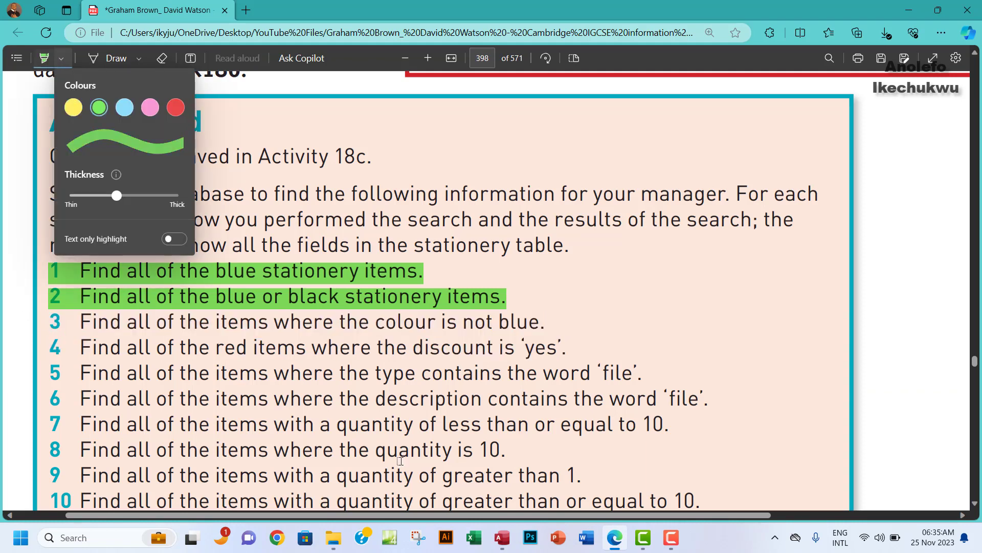
{"action": "left_click_drag", "start_coordinate": [545, 322], "coordinate": [35, 328]}
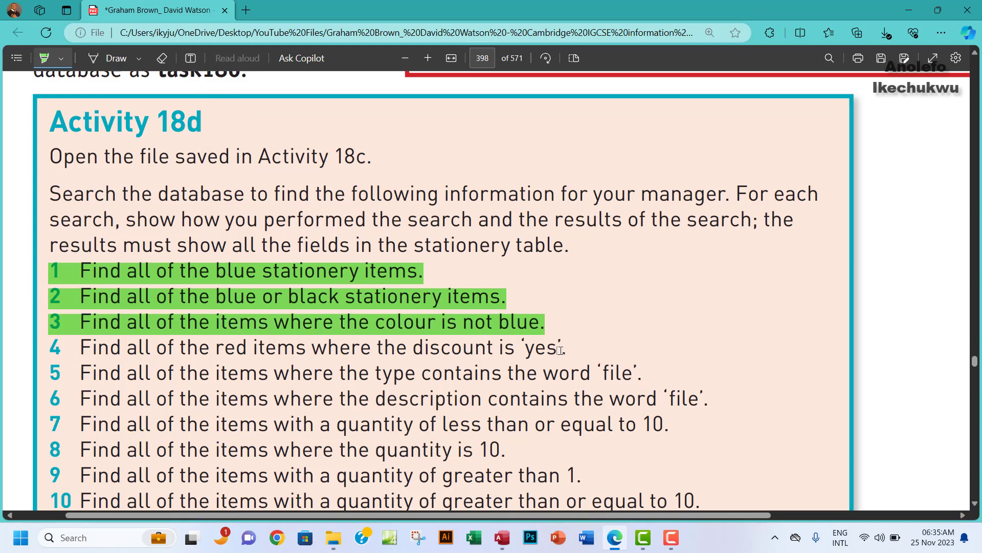
{"action": "left_click_drag", "start_coordinate": [563, 348], "coordinate": [46, 342]}
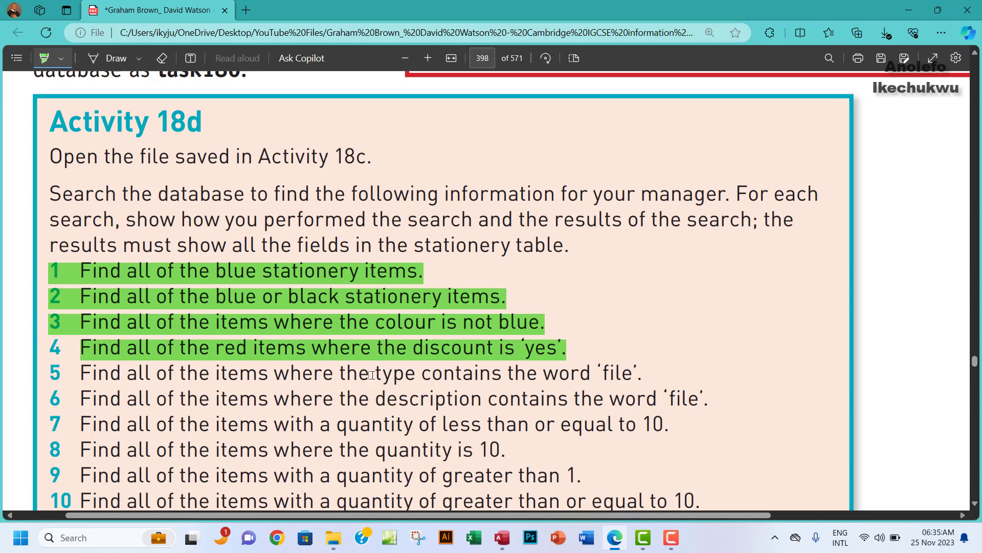
{"action": "left_click", "coordinate": [44, 58]}
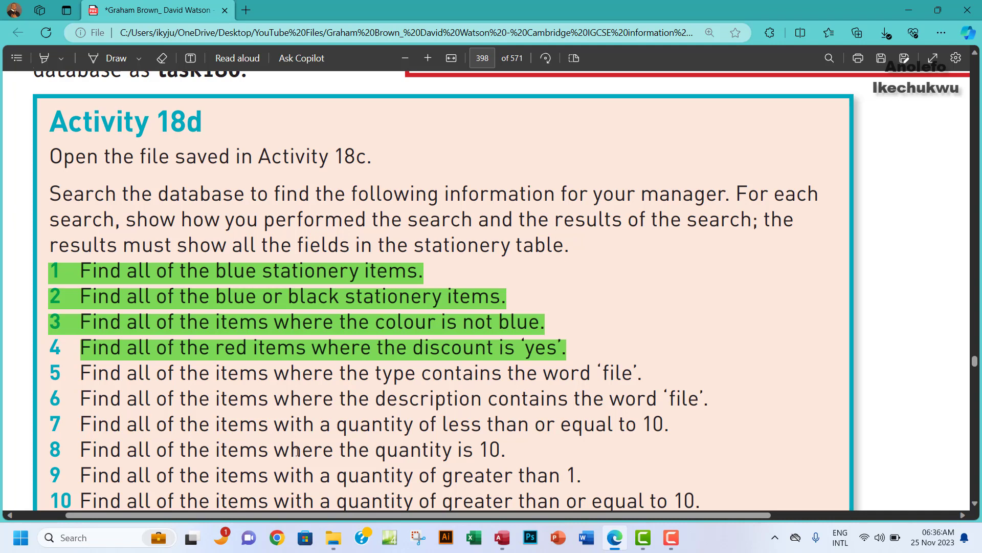
Check search task 5 in the PDF, set the Type criterion to *file* in Access and run the query.
{"action": "left_click_drag", "start_coordinate": [358, 372], "coordinate": [405, 372]}
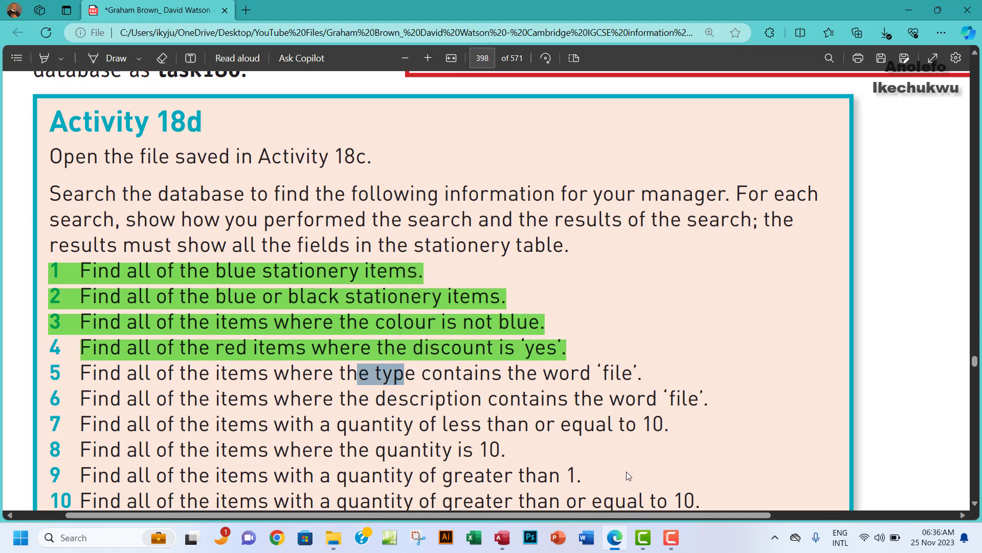
{"action": "left_click", "coordinate": [502, 537]}
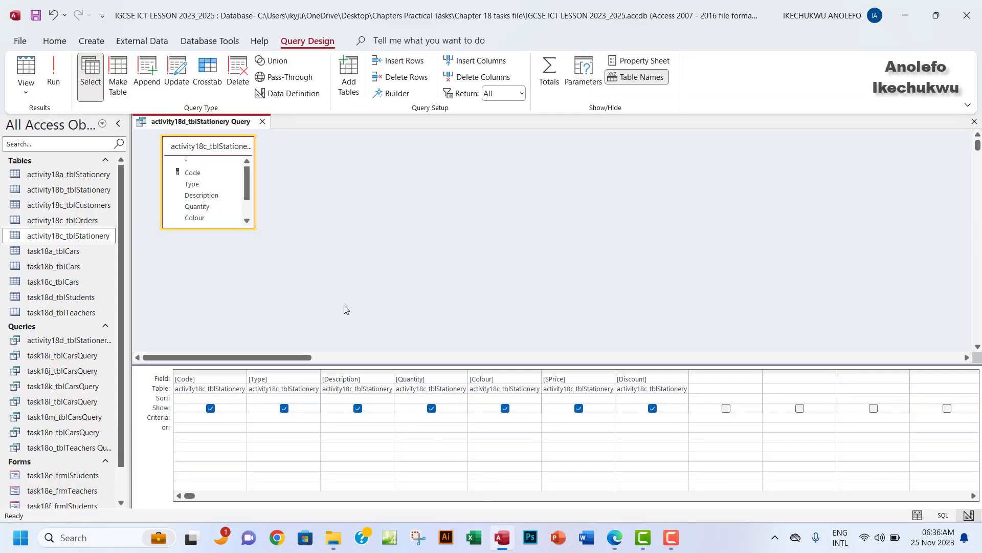
{"action": "left_click", "coordinate": [281, 421]}
{"action": "type", "text": "*file*"}
{"action": "left_click", "coordinate": [614, 537]}
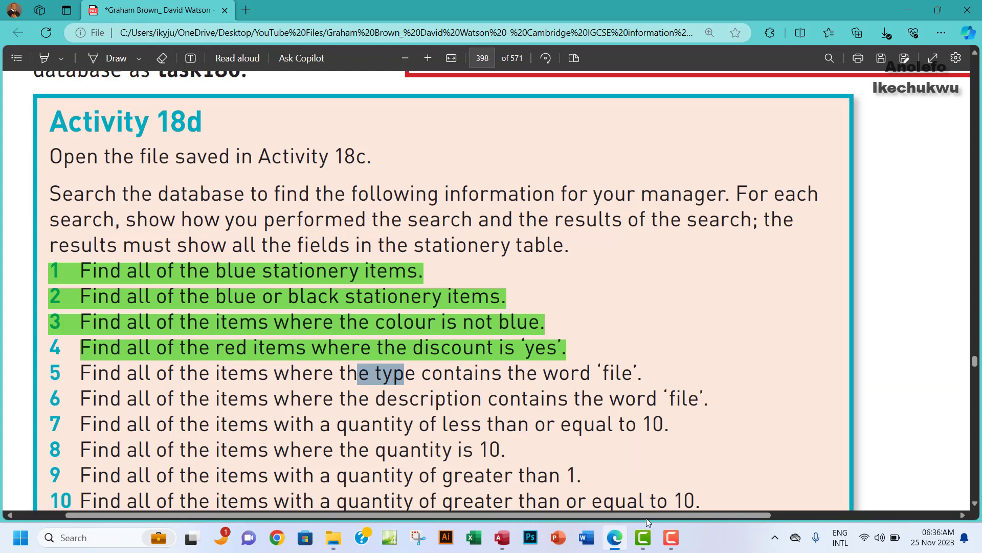
{"action": "left_click", "coordinate": [502, 548]}
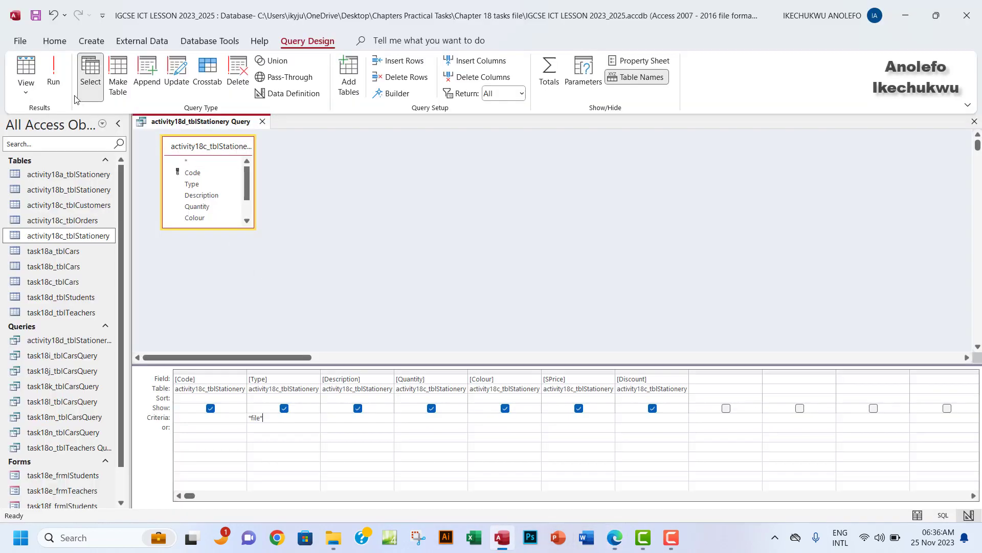
{"action": "left_click", "coordinate": [55, 69]}
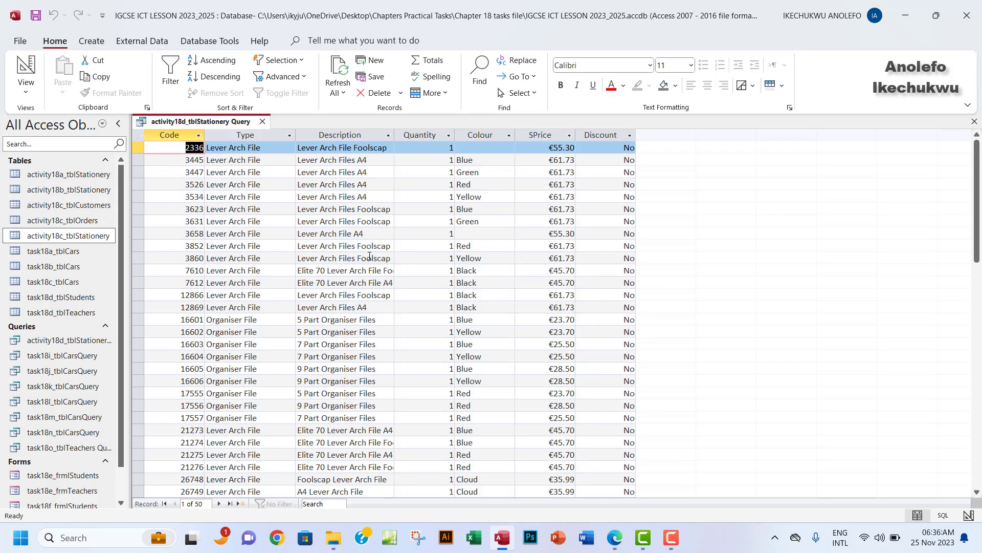
Examine the Type column of the query results from the first record to the last for the word file.
{"action": "left_click", "coordinate": [243, 135]}
{"action": "scroll", "coordinate": [290, 259], "scroll_direction": "down", "scroll_amount": 7}
{"action": "scroll", "coordinate": [288, 257], "scroll_direction": "down", "scroll_amount": 7}
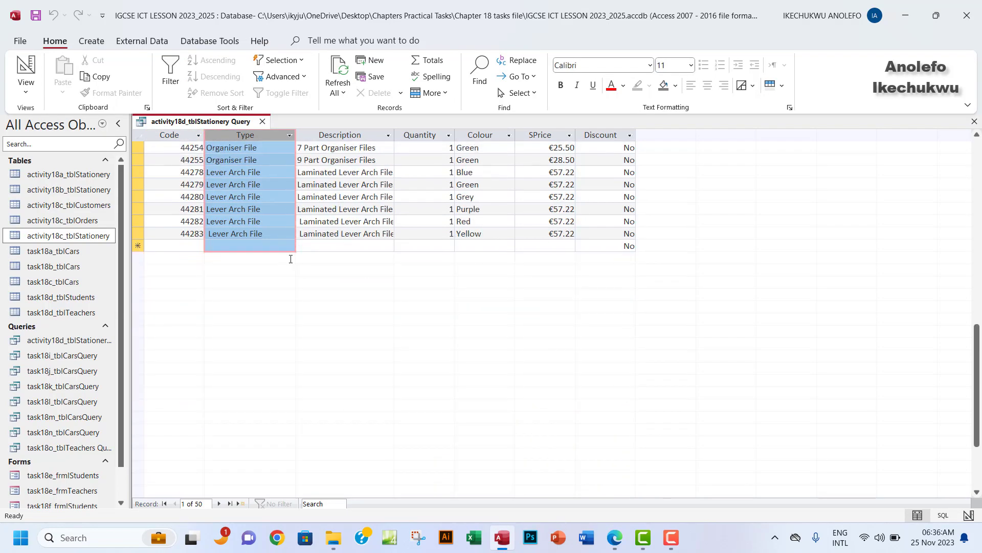
{"action": "scroll", "coordinate": [257, 221], "scroll_direction": "up", "scroll_amount": 14}
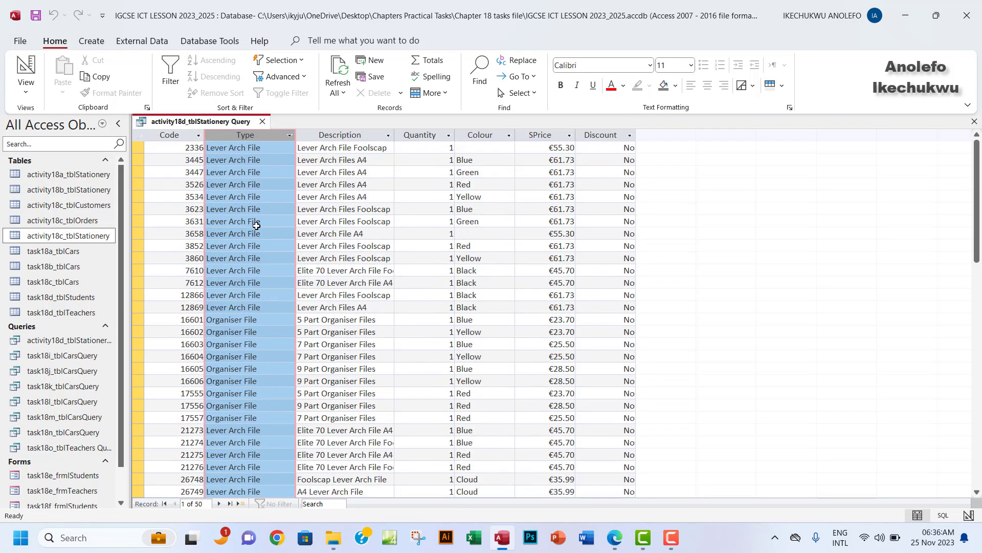
{"action": "left_click", "coordinate": [287, 148]}
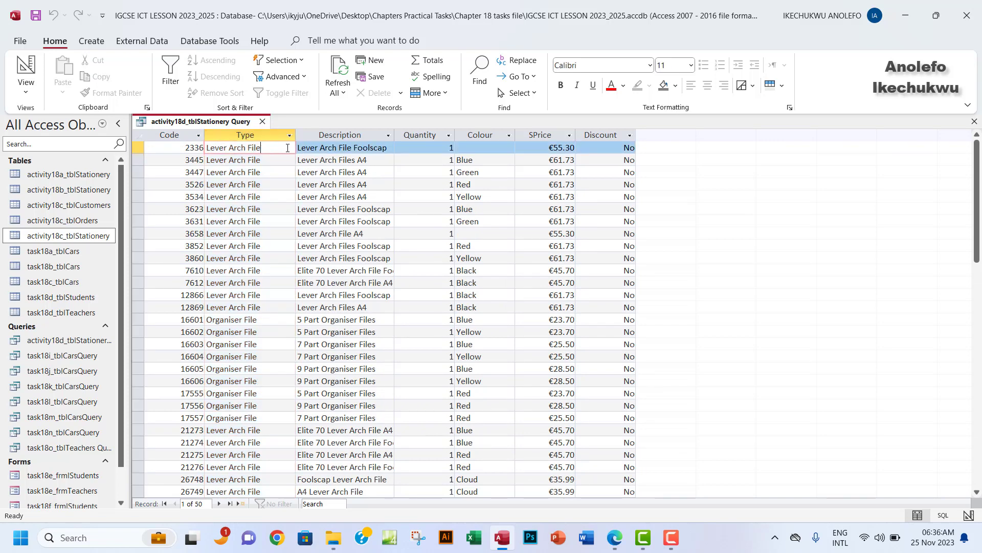
{"action": "left_click", "coordinate": [290, 293]}
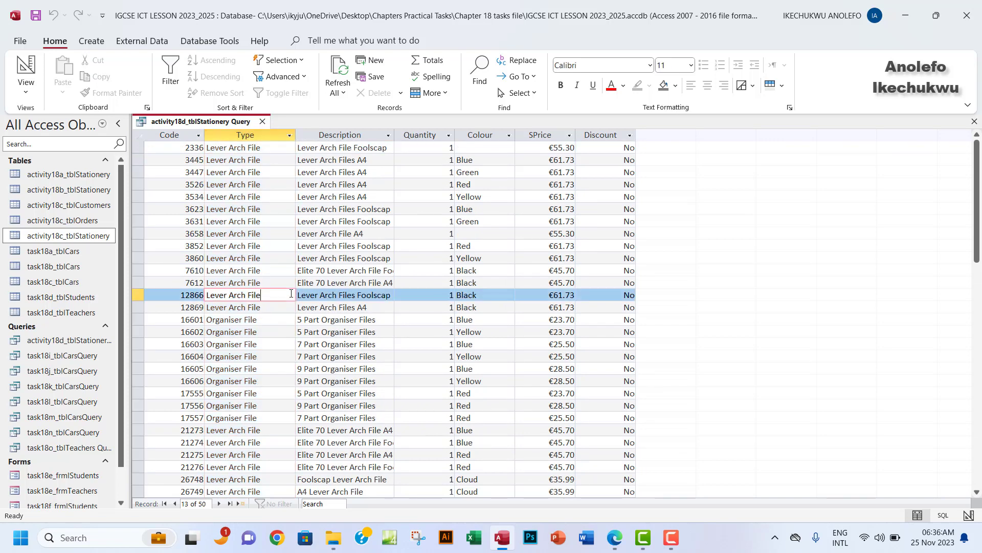
Review the Type criterion in Design View, rerun the query once and return it to Design View.
{"action": "left_click", "coordinate": [26, 88]}
{"action": "left_click", "coordinate": [56, 167]}
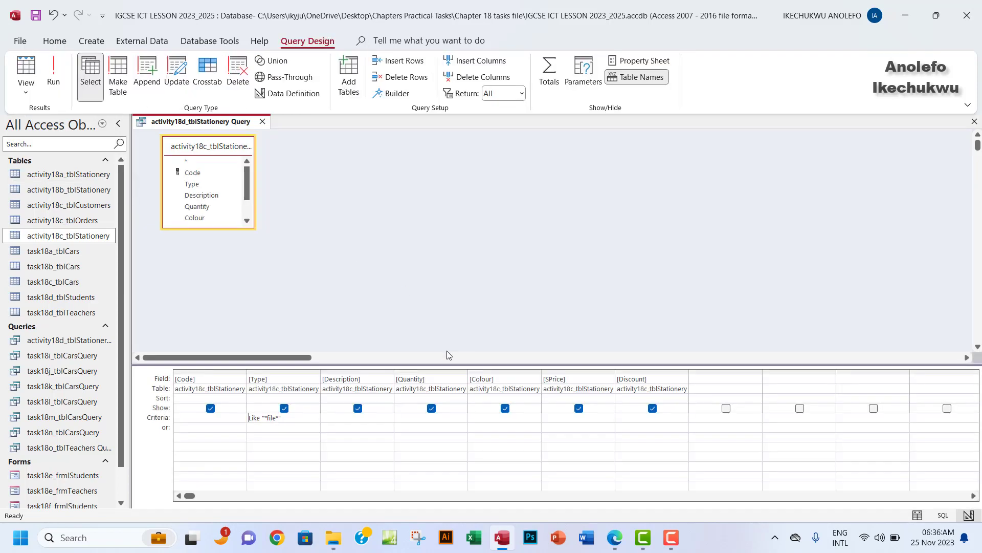
{"action": "left_click", "coordinate": [53, 71]}
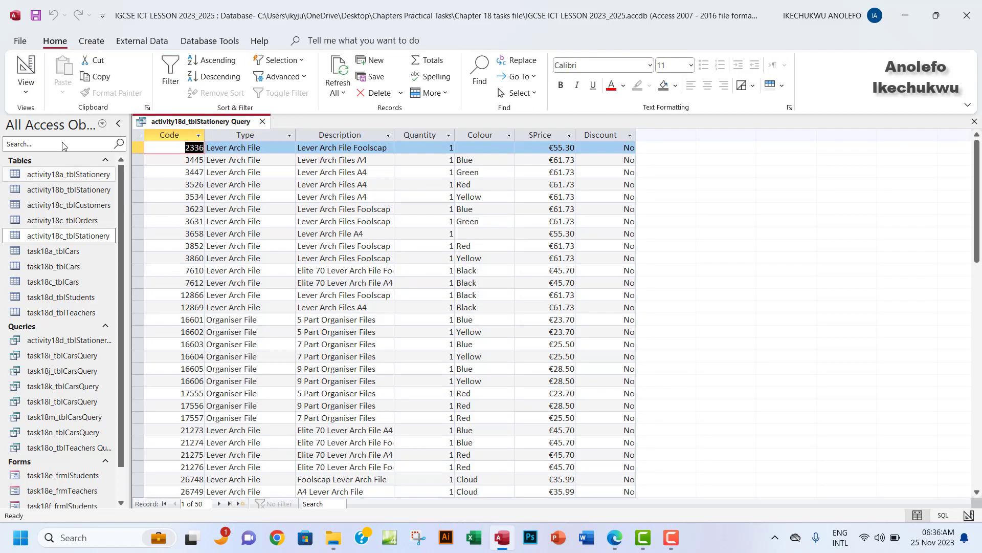
{"action": "left_click", "coordinate": [33, 91]}
{"action": "left_click", "coordinate": [57, 167]}
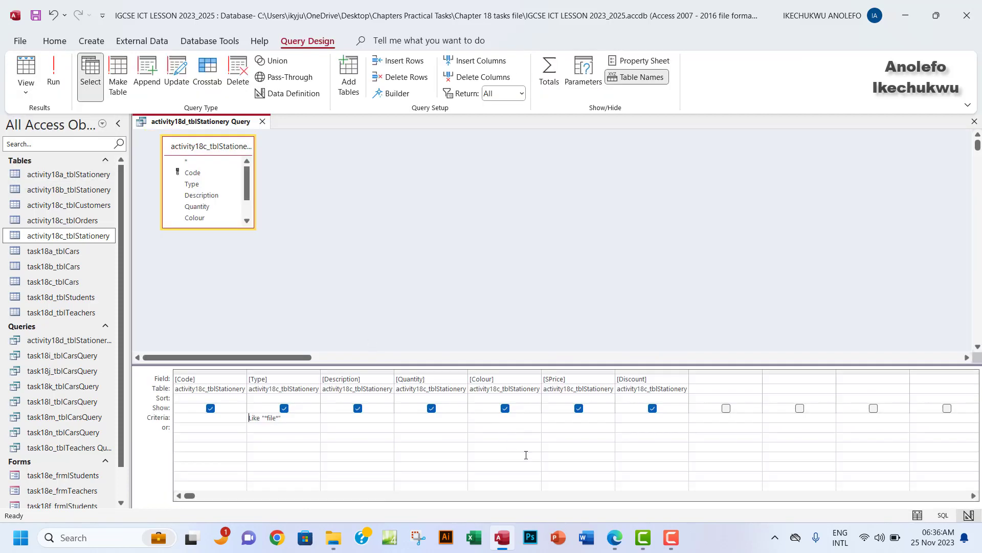
Check search task 6 in the PDF in Edge, then switch back to Access and delete the Type criterion.
{"action": "left_click", "coordinate": [614, 537]}
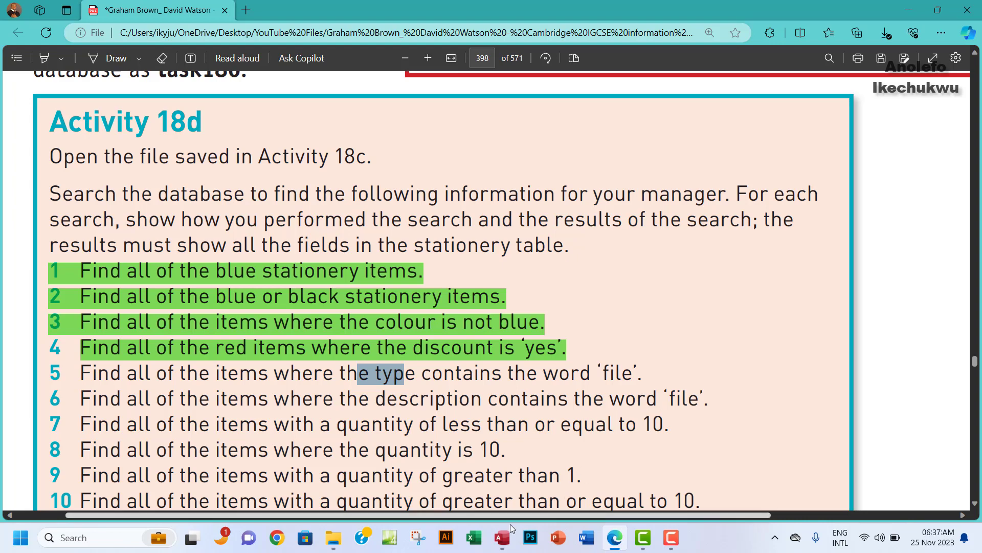
{"action": "mouse_move", "coordinate": [502, 536]}
{"action": "left_click", "coordinate": [465, 481]}
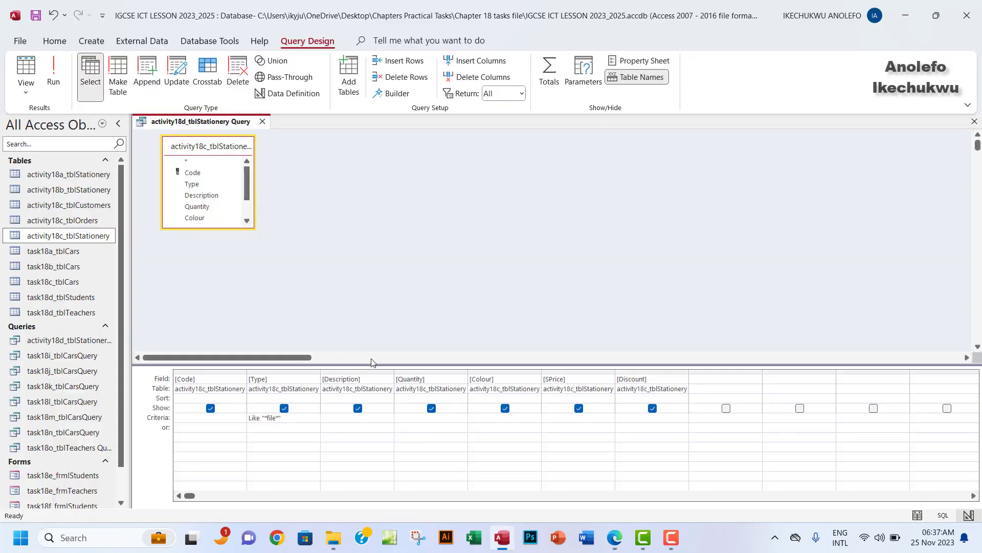
{"action": "left_click_drag", "start_coordinate": [282, 418], "coordinate": [216, 415]}
{"action": "key", "text": "Delete"}
Set the Description criterion to *file* and run the query.
{"action": "left_click", "coordinate": [337, 419]}
{"action": "type", "text": "*file*"}
{"action": "left_click", "coordinate": [62, 85]}
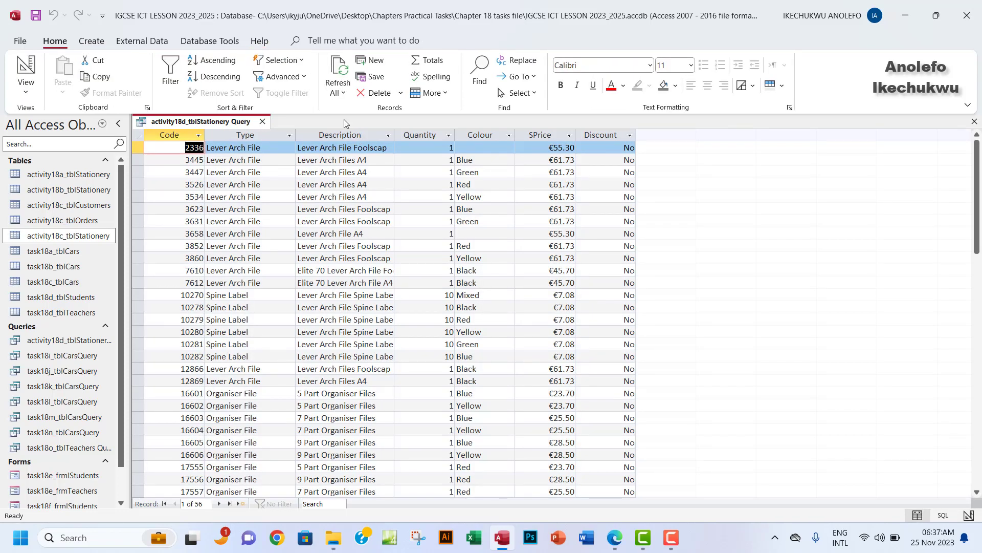
Examine the Description column of the query results down to the last record for the words File and Files.
{"action": "left_click", "coordinate": [341, 135]}
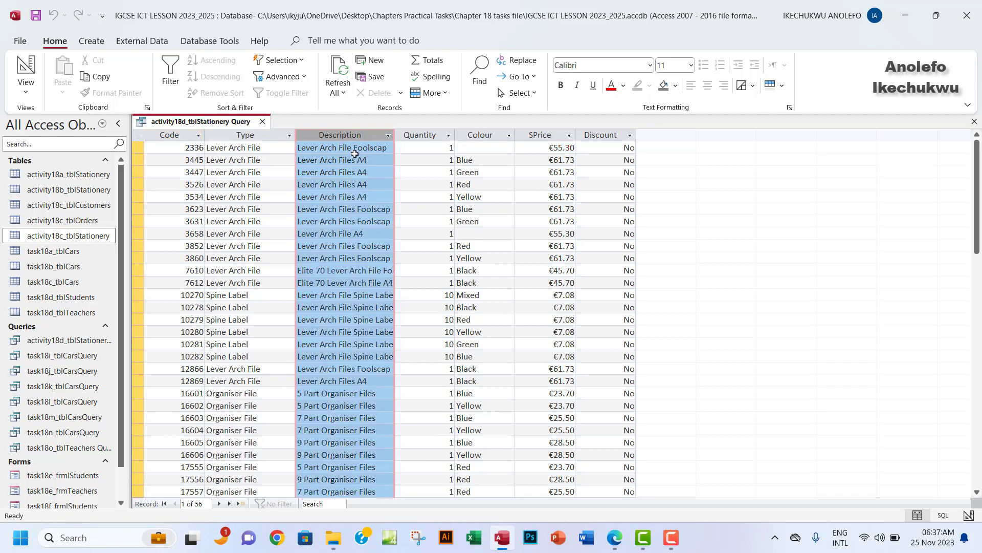
{"action": "left_click", "coordinate": [352, 172]}
{"action": "left_click_drag", "start_coordinate": [357, 172], "coordinate": [339, 172]}
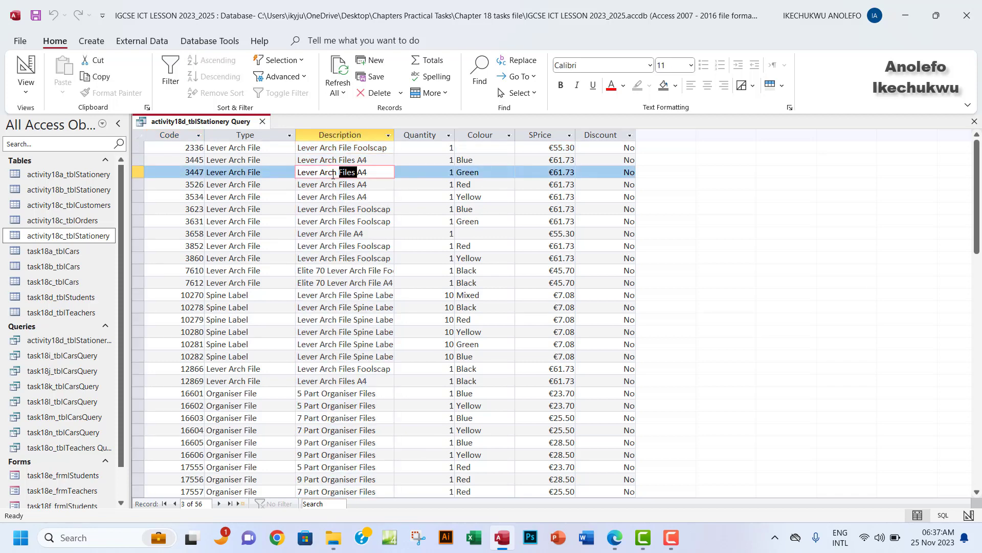
{"action": "left_click_drag", "start_coordinate": [345, 221], "coordinate": [339, 221]}
{"action": "scroll", "coordinate": [365, 364], "scroll_direction": "down", "scroll_amount": 2}
{"action": "left_click_drag", "start_coordinate": [377, 344], "coordinate": [359, 344]}
{"action": "scroll", "coordinate": [349, 374], "scroll_direction": "down", "scroll_amount": 5}
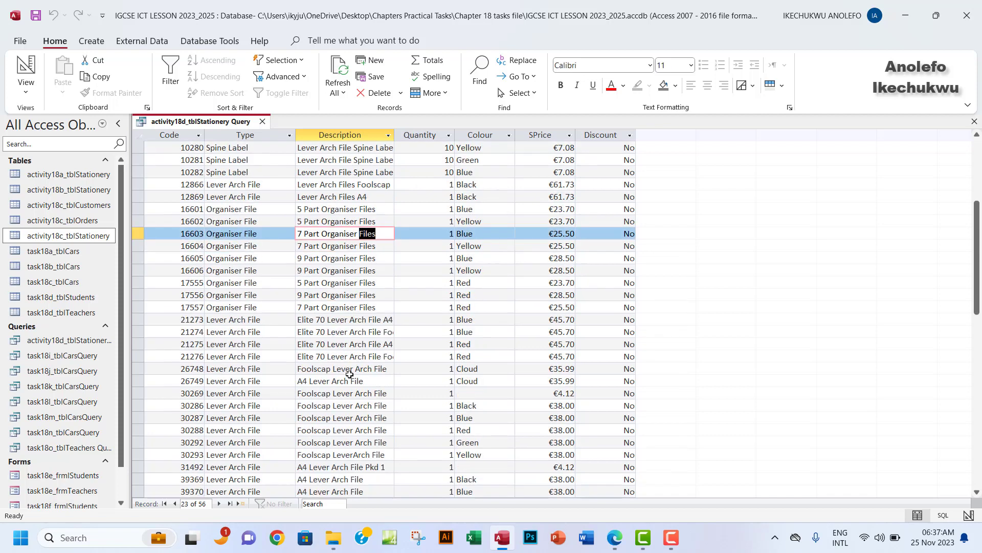
{"action": "scroll", "coordinate": [371, 354], "scroll_direction": "down", "scroll_amount": 4}
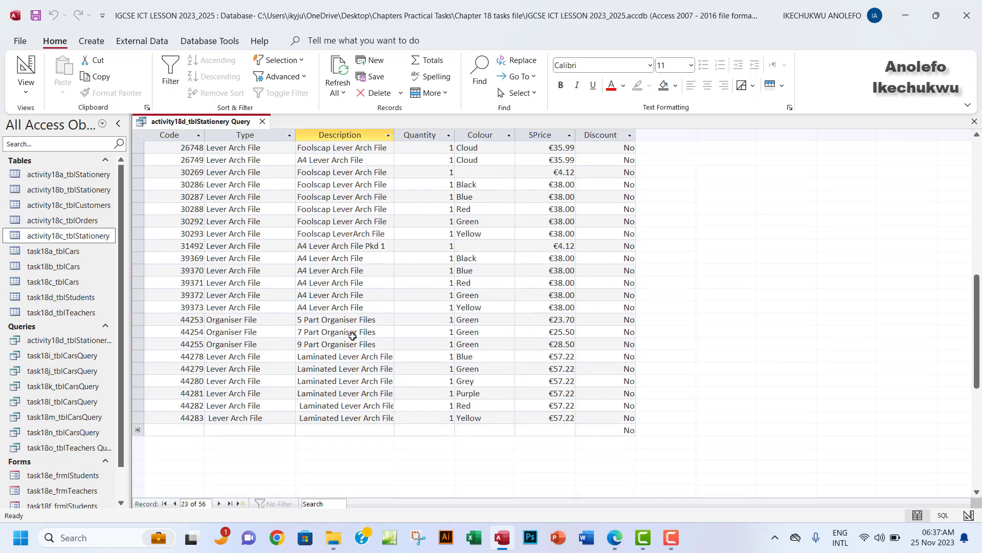
{"action": "scroll", "coordinate": [352, 336], "scroll_direction": "down", "scroll_amount": 2}
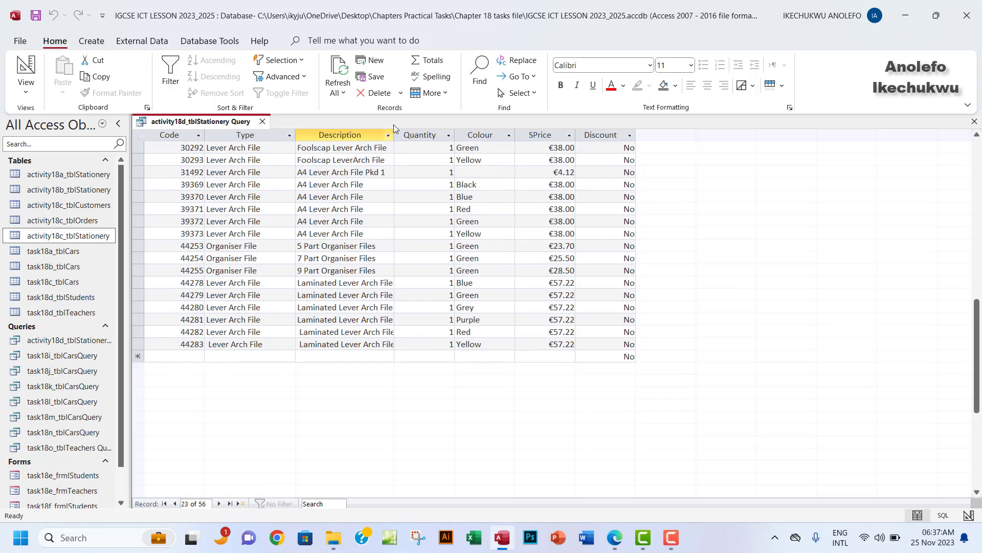
{"action": "left_click", "coordinate": [393, 136]}
{"action": "left_click", "coordinate": [328, 176]}
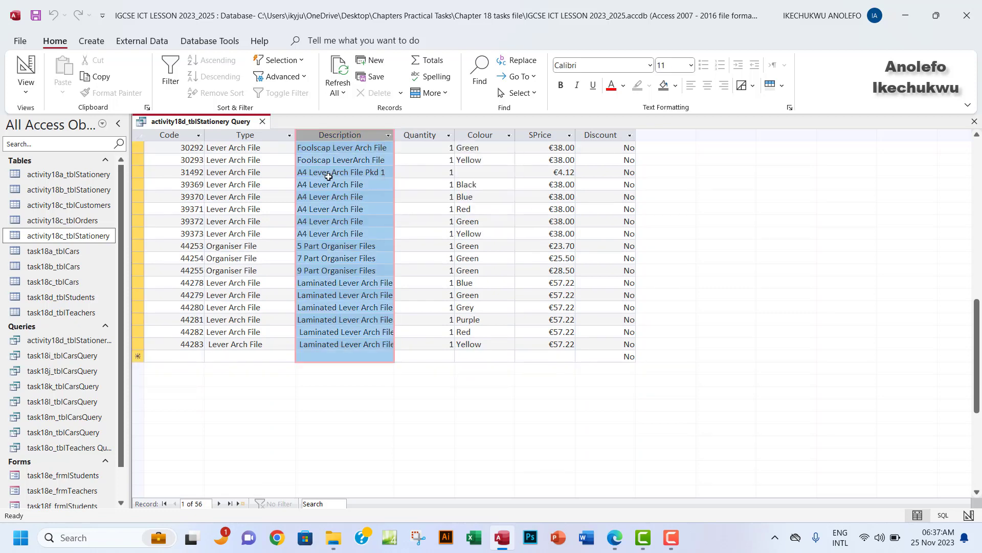
{"action": "left_click", "coordinate": [357, 209]}
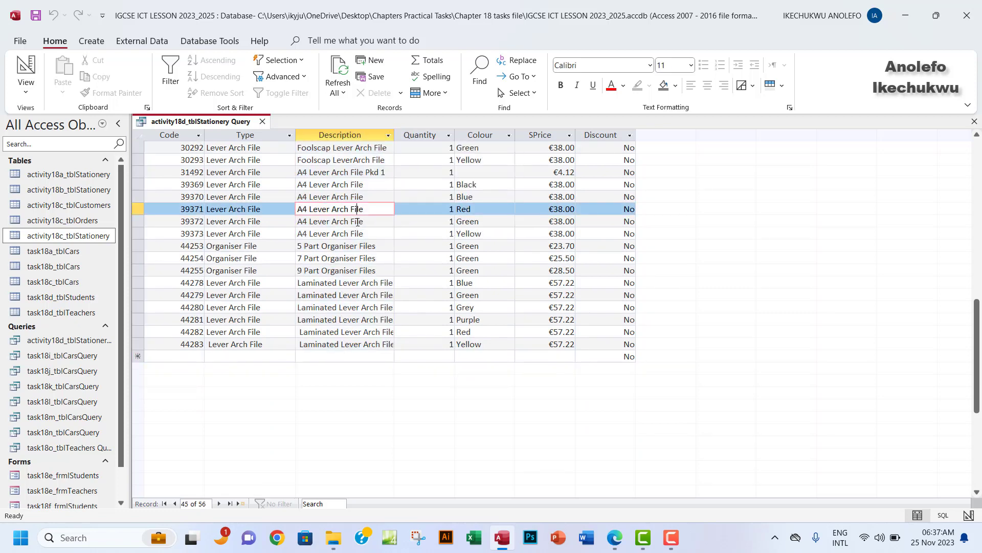
Return the query to Design View and delete the file criterion from the Description field.
{"action": "left_click", "coordinate": [25, 88]}
{"action": "left_click", "coordinate": [72, 176]}
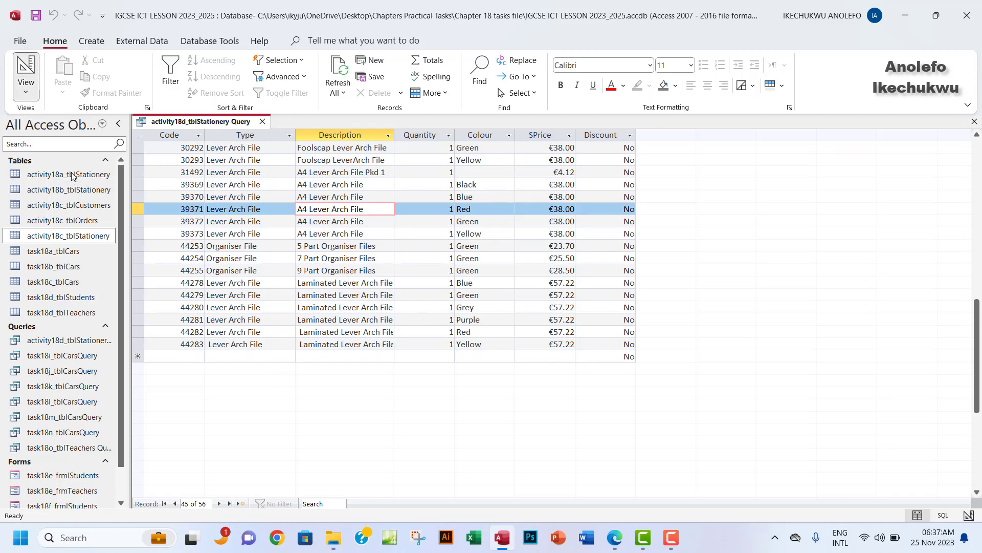
{"action": "left_click_drag", "start_coordinate": [357, 418], "coordinate": [307, 413]}
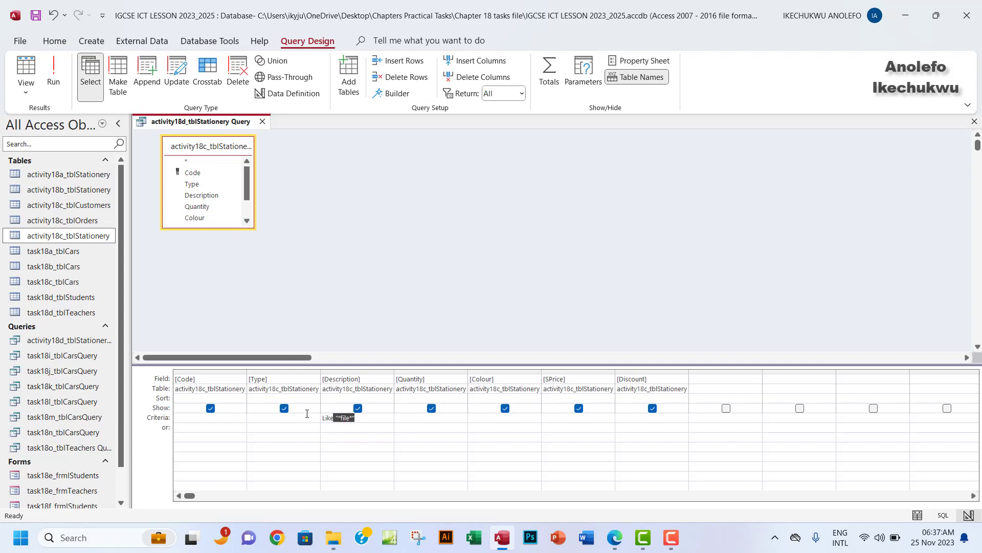
{"action": "key", "text": "Delete"}
Switch to the PDF in Edge and highlight search tasks 5 and 6 in green.
{"action": "left_click", "coordinate": [614, 537]}
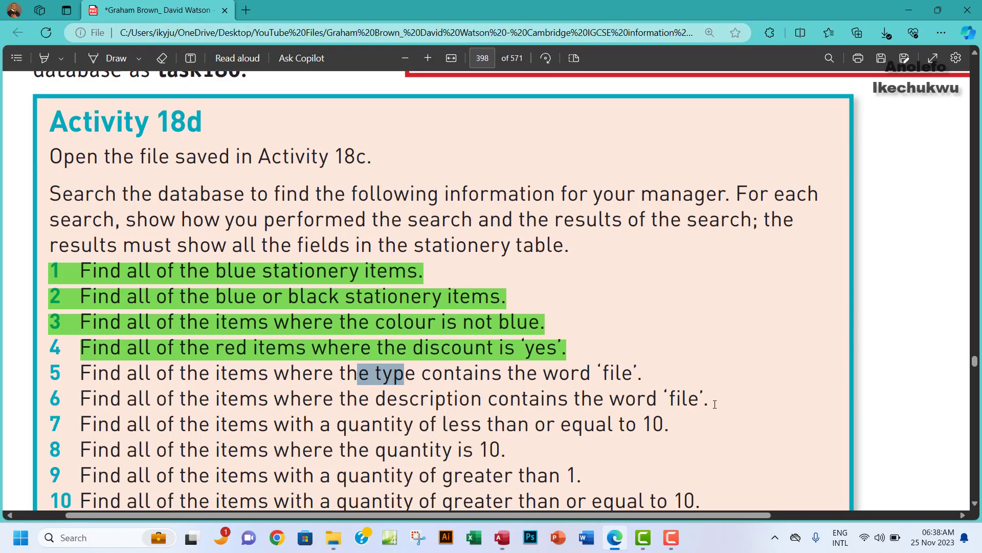
{"action": "left_click_drag", "start_coordinate": [710, 401], "coordinate": [71, 374]}
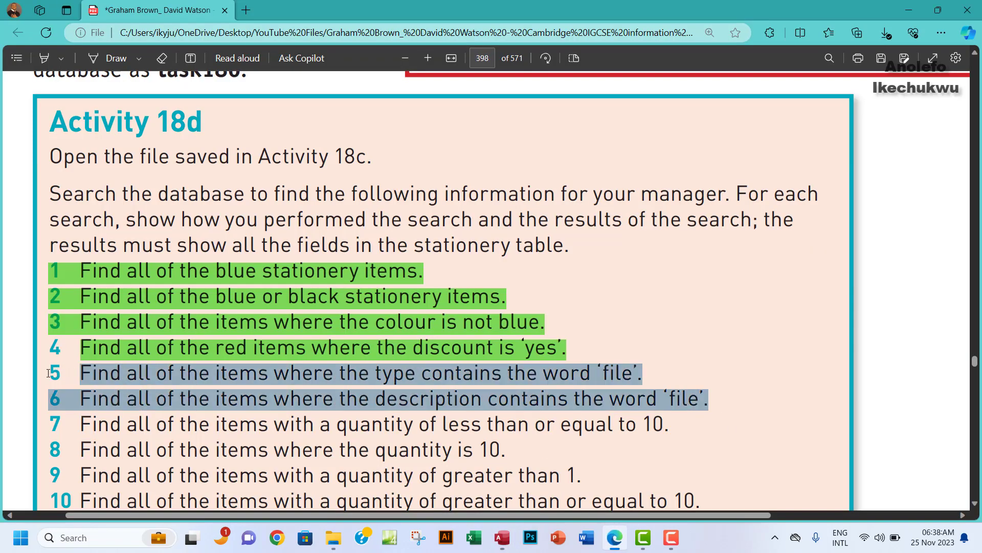
{"action": "mouse_move", "coordinate": [65, 296]}
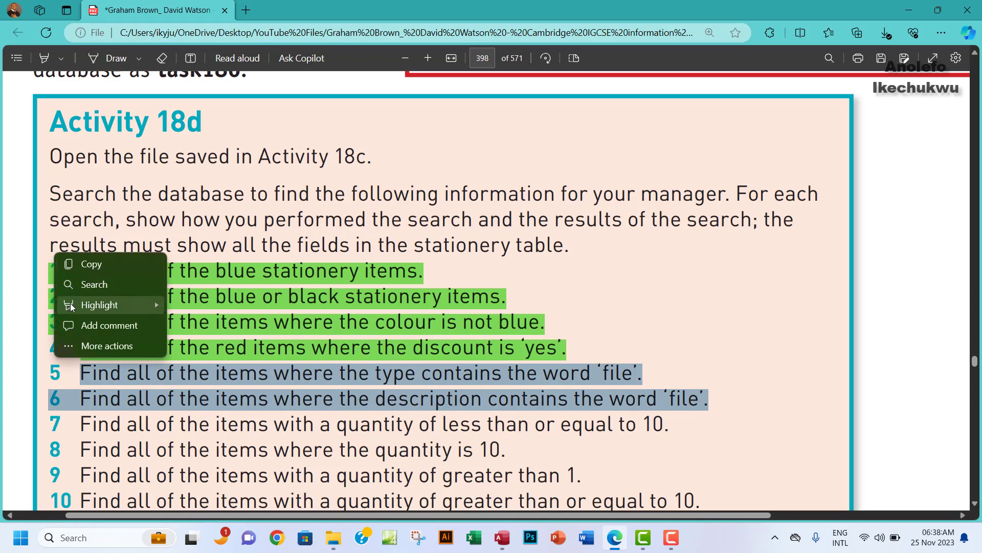
{"action": "mouse_move", "coordinate": [154, 305]}
{"action": "left_click", "coordinate": [205, 324]}
Check search task 7 in the PDF, set the Quantity criterion to <=10 in Access and run the query.
{"action": "scroll", "coordinate": [345, 428], "scroll_direction": "down", "scroll_amount": 4}
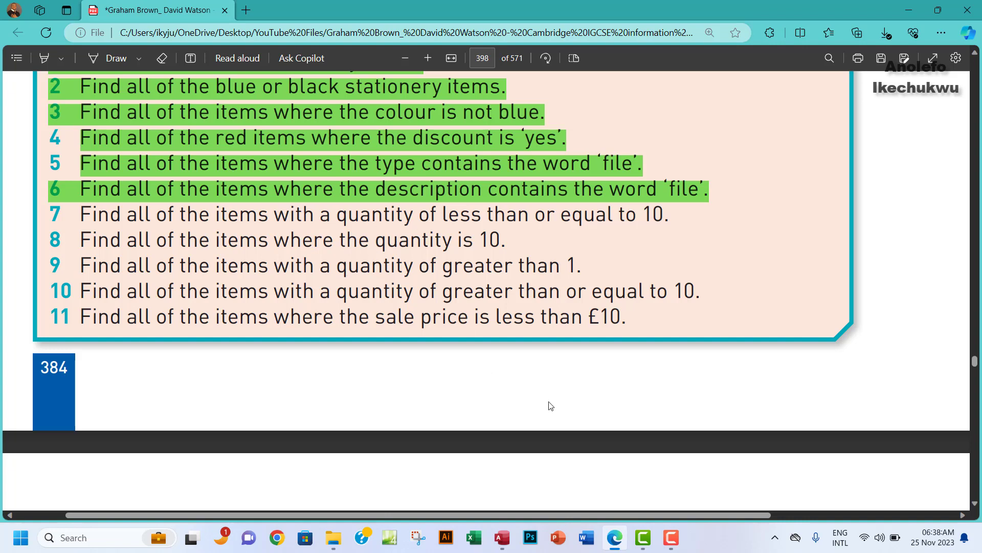
{"action": "left_click", "coordinate": [502, 537]}
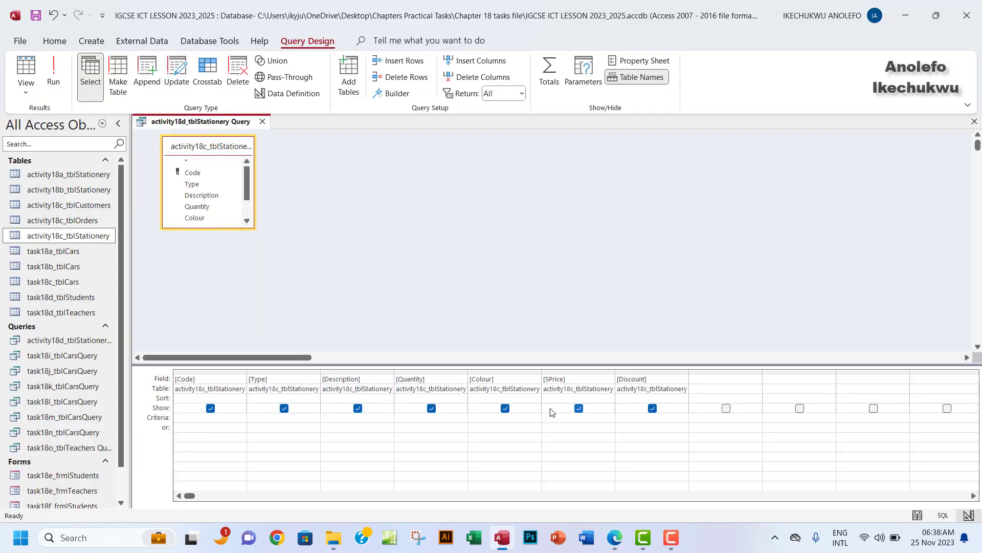
{"action": "left_click", "coordinate": [422, 416]}
{"action": "type", "text": "<=10"}
{"action": "left_click", "coordinate": [52, 85]}
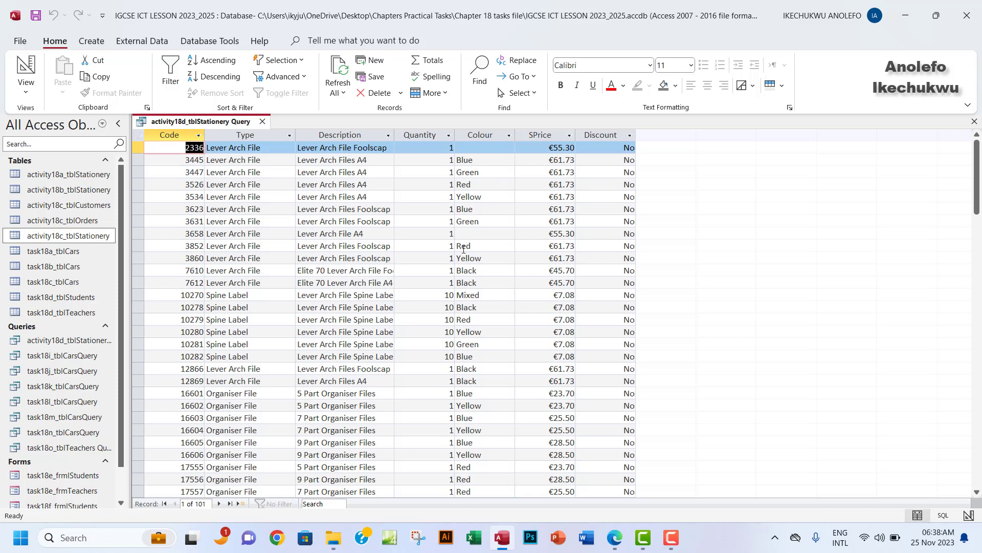
Examine the Quantity column of the query results for values of 10 or less.
{"action": "left_click", "coordinate": [438, 138]}
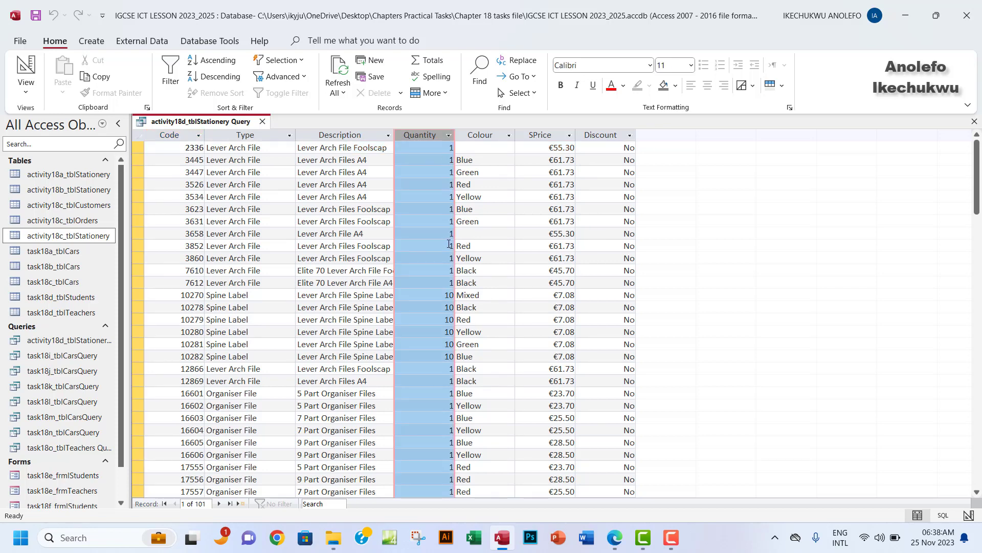
{"action": "scroll", "coordinate": [448, 244], "scroll_direction": "down", "scroll_amount": 20}
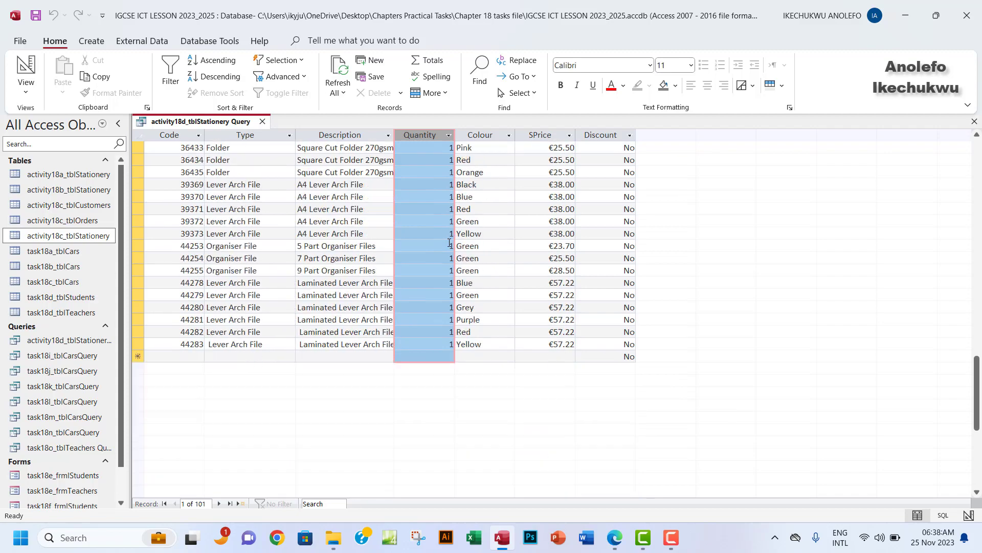
{"action": "scroll", "coordinate": [449, 243], "scroll_direction": "up", "scroll_amount": 20}
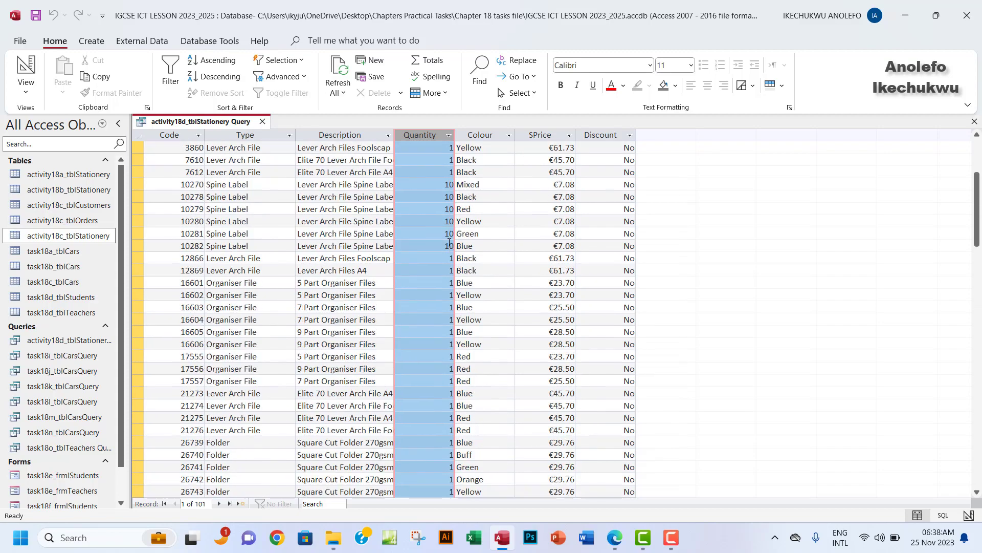
{"action": "left_click", "coordinate": [441, 294]}
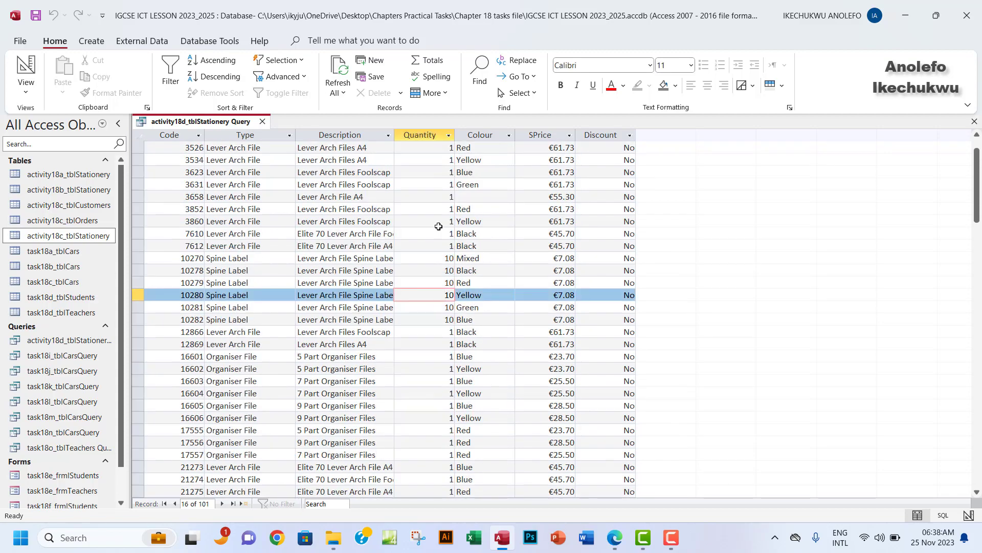
{"action": "scroll", "coordinate": [439, 223], "scroll_direction": "up", "scroll_amount": 1}
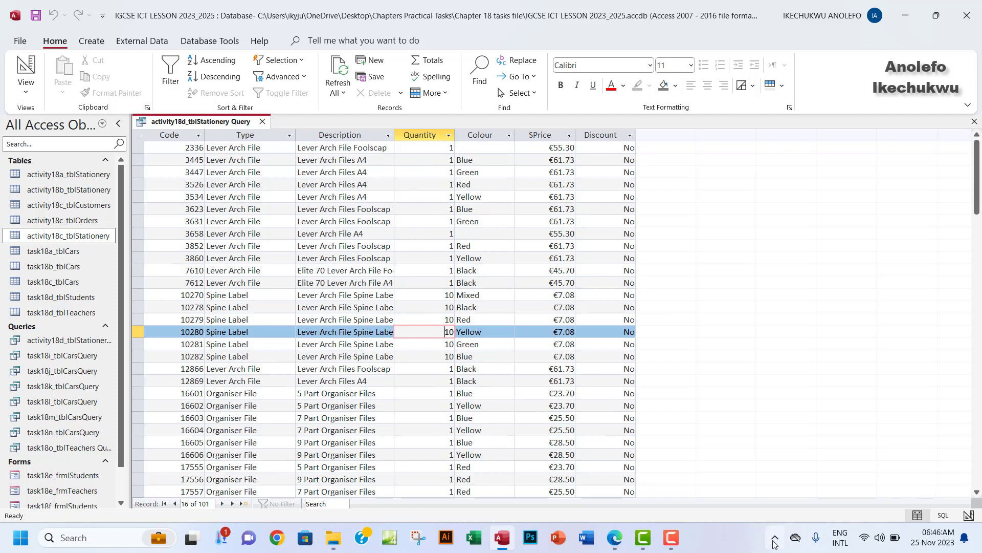
{"action": "mouse_move", "coordinate": [670, 543]}
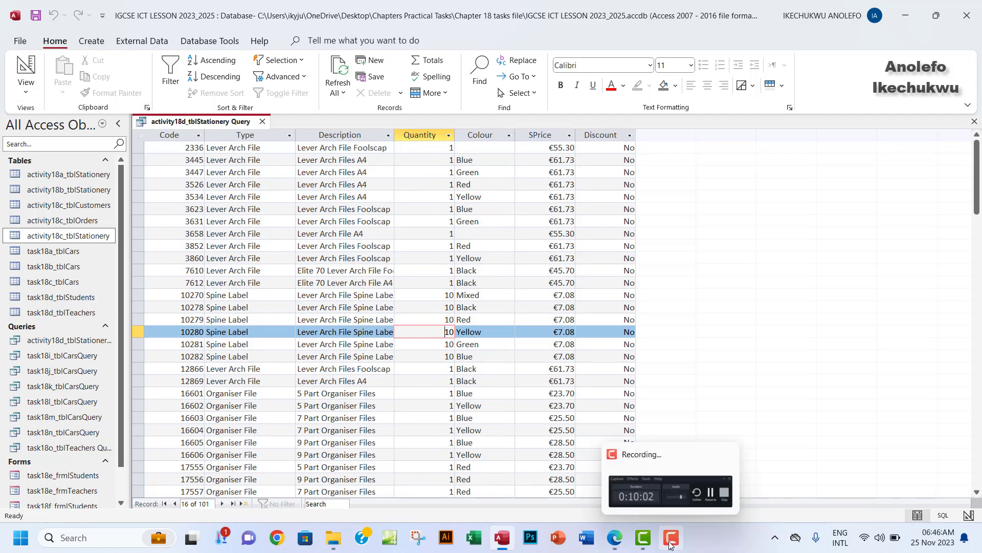
{"action": "left_click", "coordinate": [670, 543]}
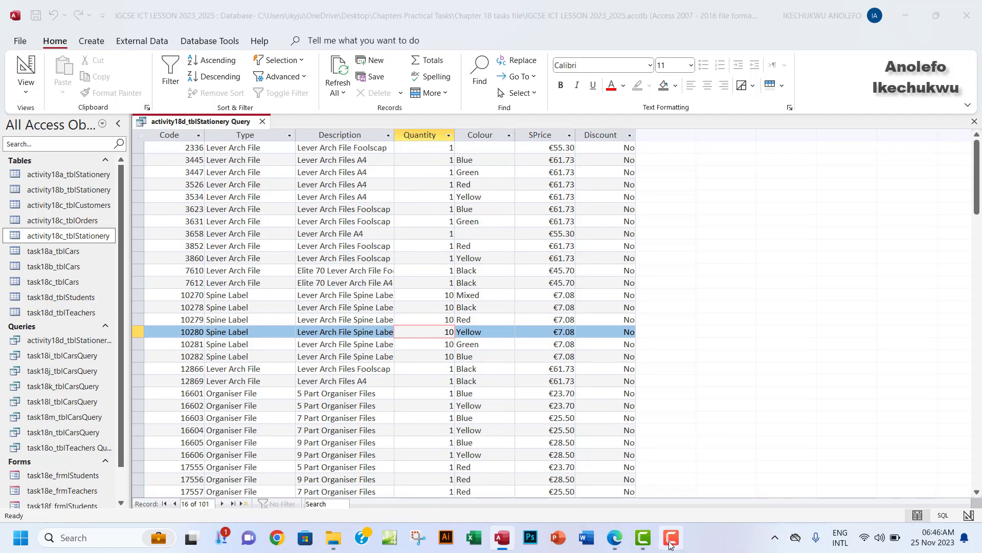
{"action": "left_click", "coordinate": [670, 543]}
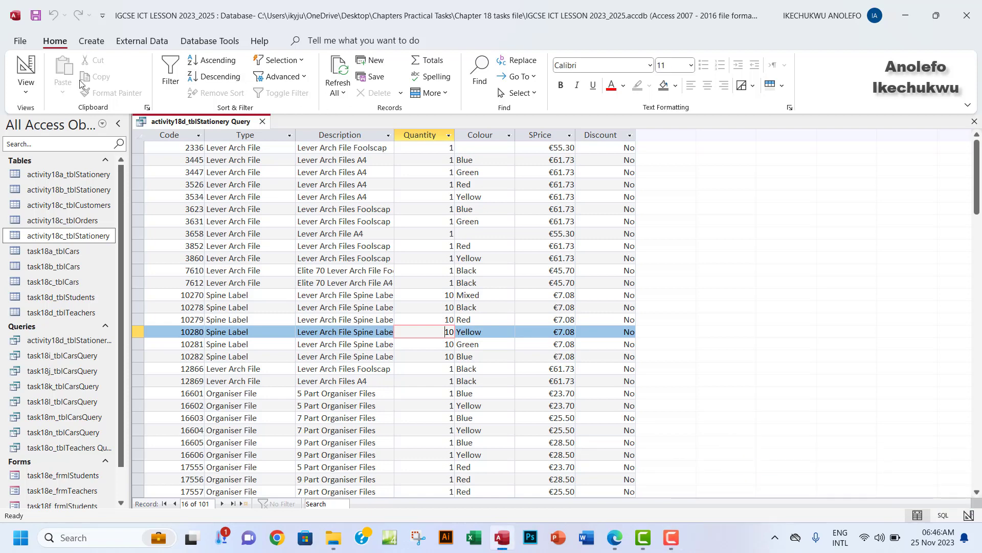
Review the Quantity criterion in Design View and rerun the query.
{"action": "left_click", "coordinate": [28, 88]}
{"action": "left_click", "coordinate": [75, 170]}
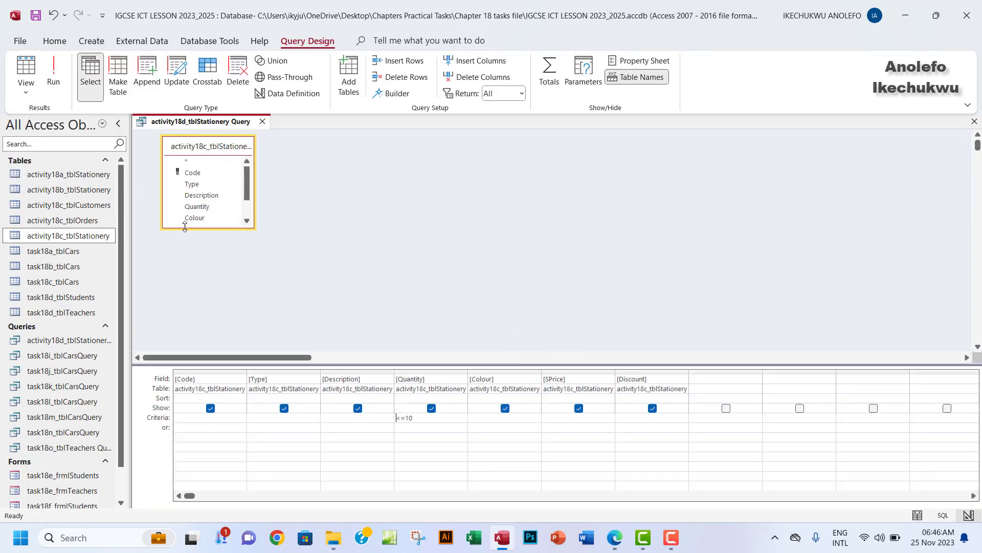
{"action": "left_click", "coordinate": [52, 76]}
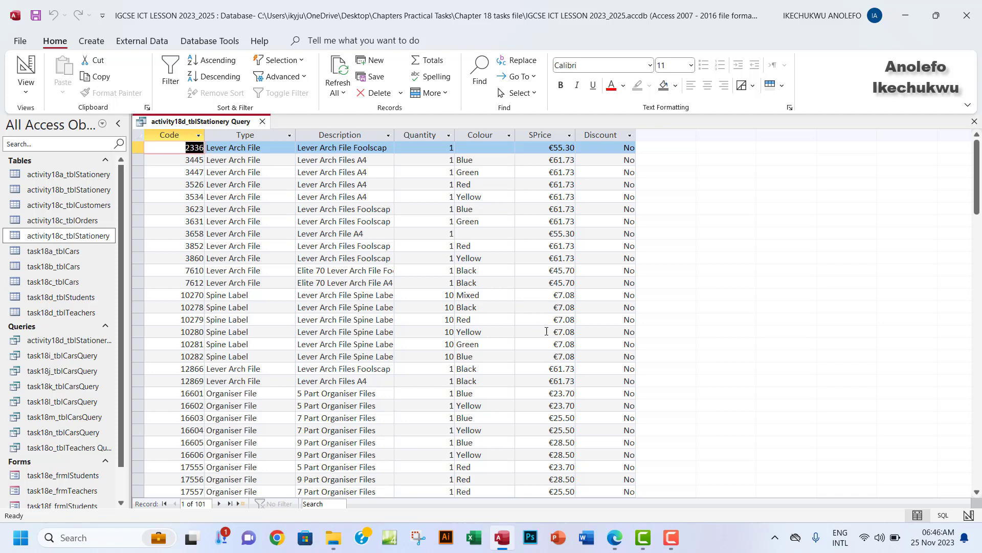
Switch to the PDF in Edge and go to search task 7.
{"action": "left_click", "coordinate": [612, 538]}
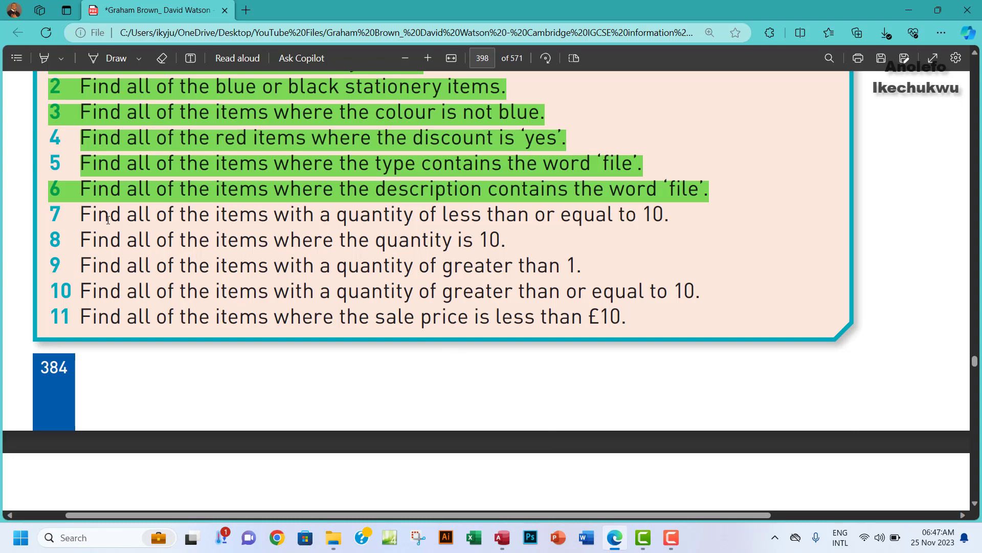